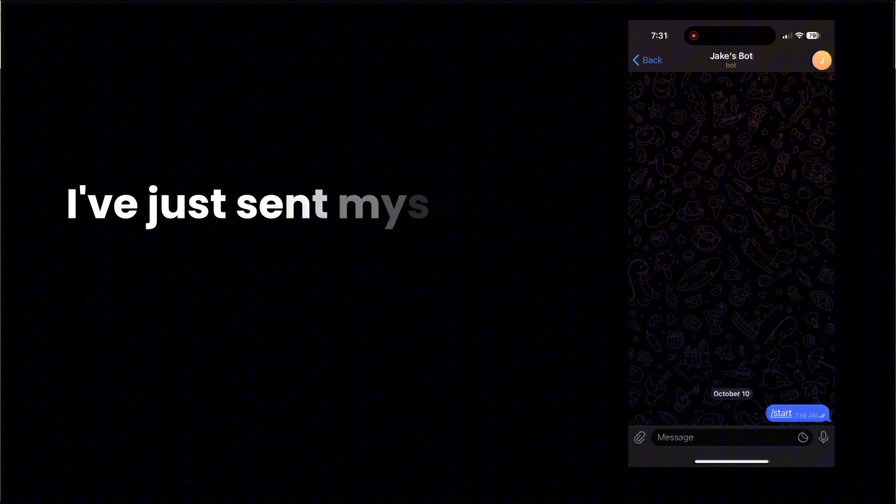
- Send the Telegram bot the message "I need realtor leads in California"
click(723, 437)
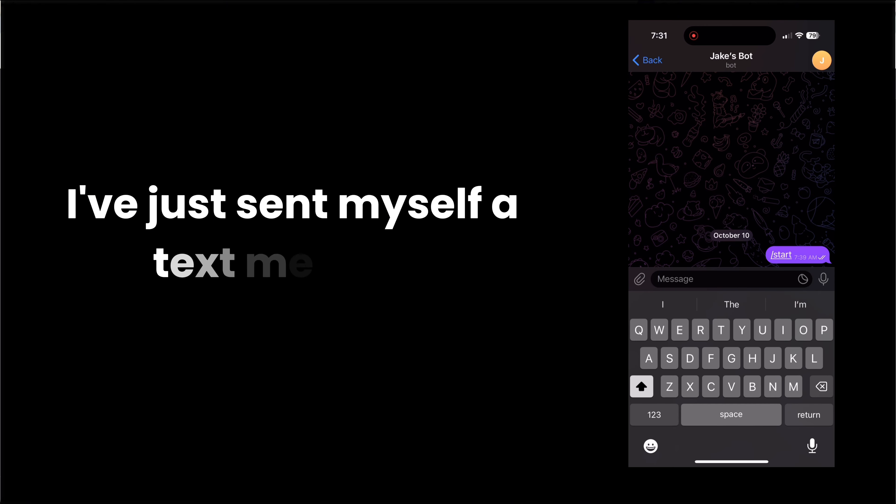
text(I need realtor leads )
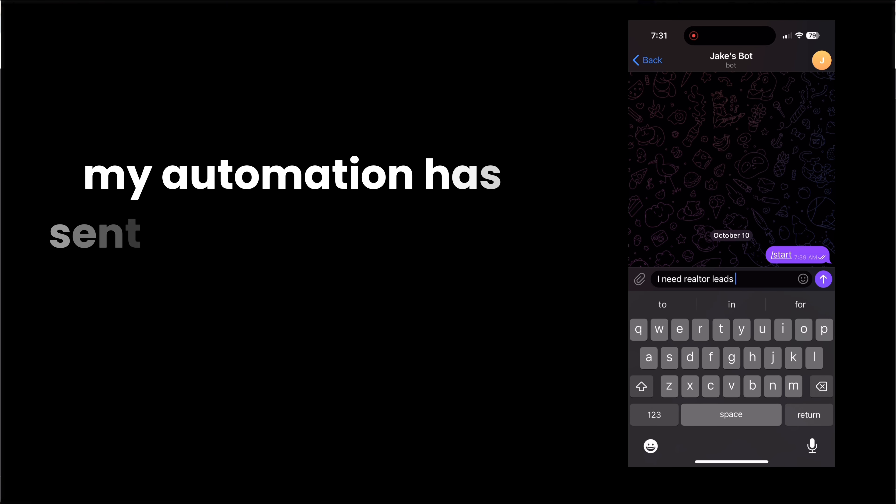
text(in california)
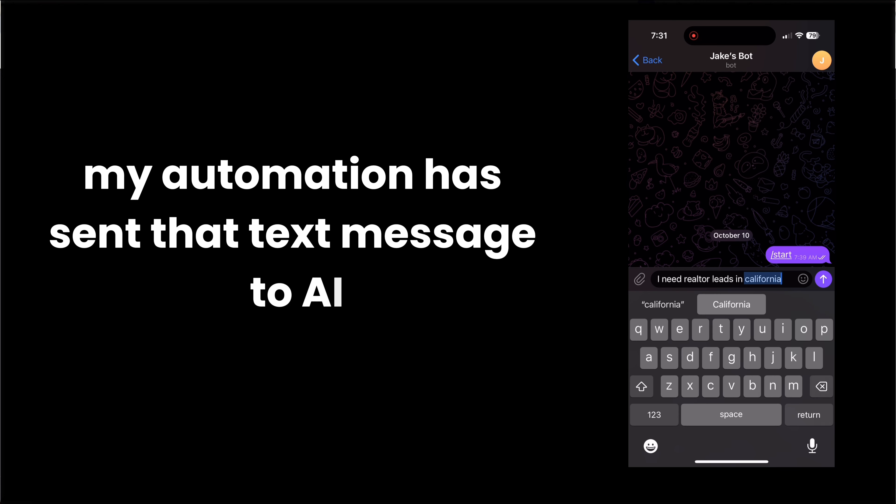
click(733, 304)
click(823, 279)
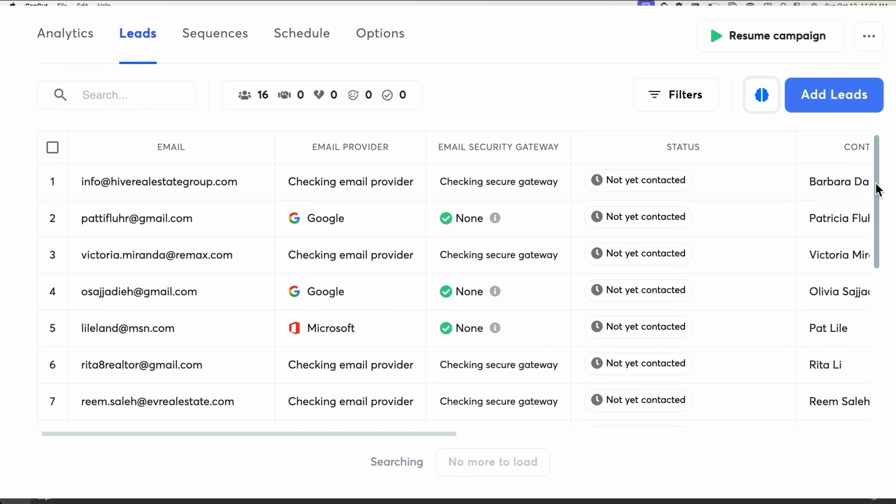
drag(876, 190, 874, 344)
click(462, 345)
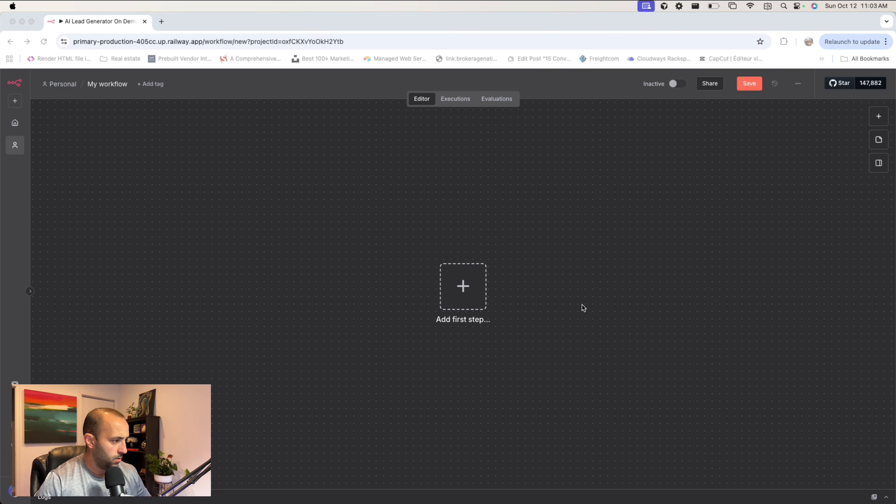
click(586, 233)
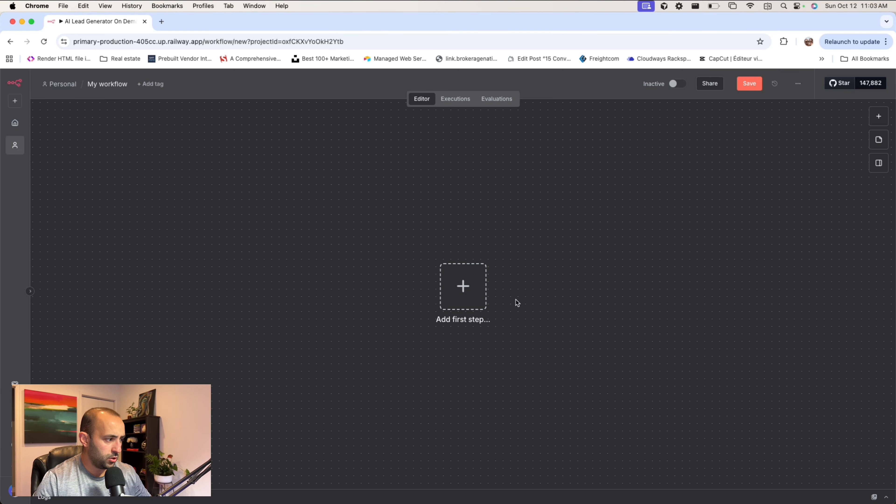
- Add a Telegram "On message" trigger as the first node of the new n8n workflow and return to the canvas
click(470, 293)
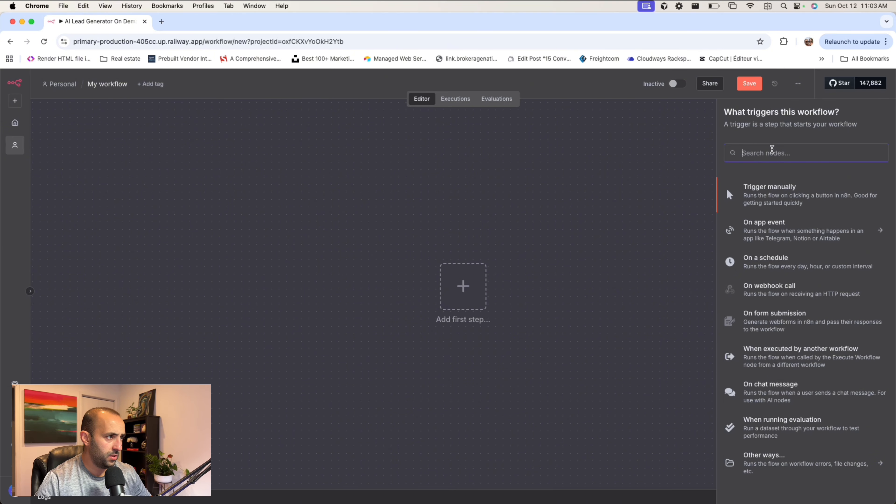
text(telegram)
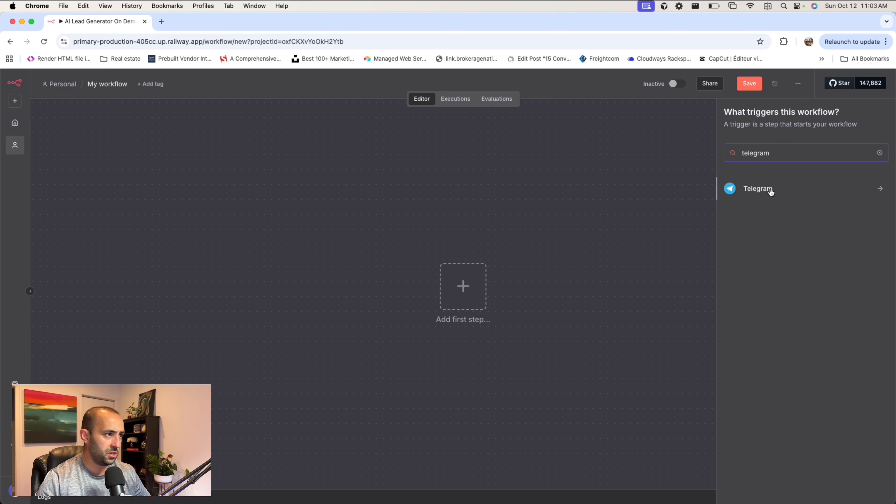
click(770, 189)
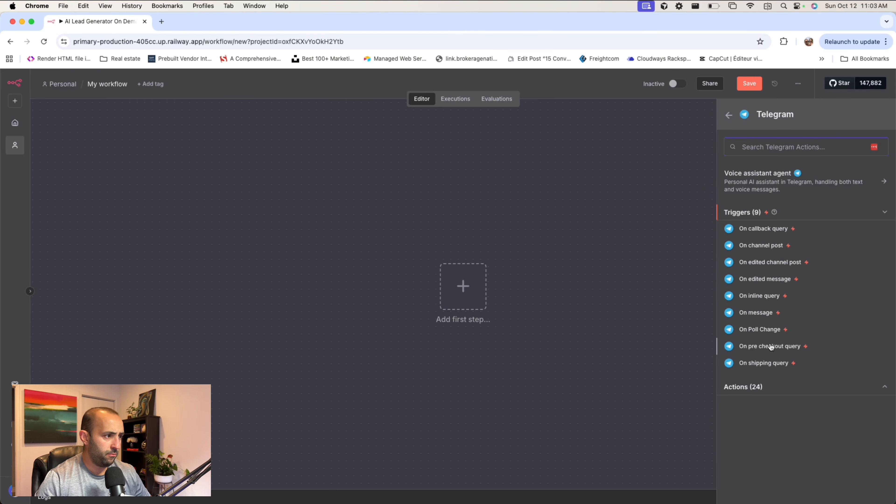
click(756, 314)
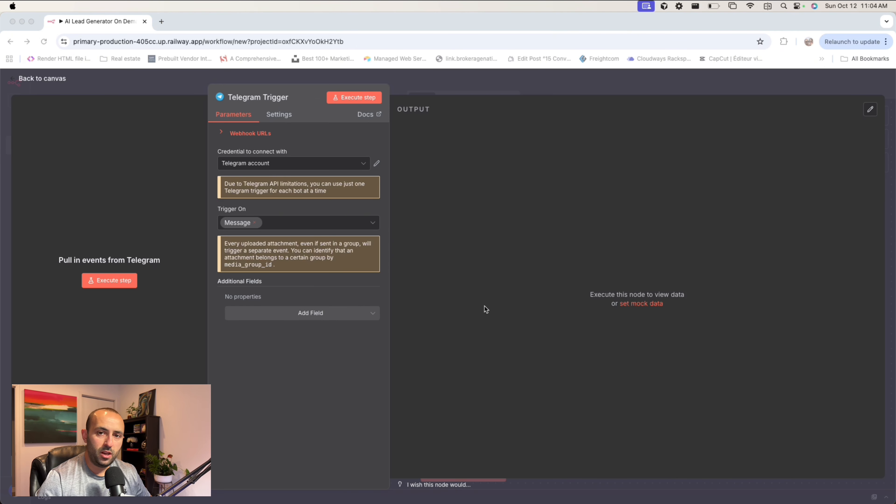
click(280, 222)
click(477, 84)
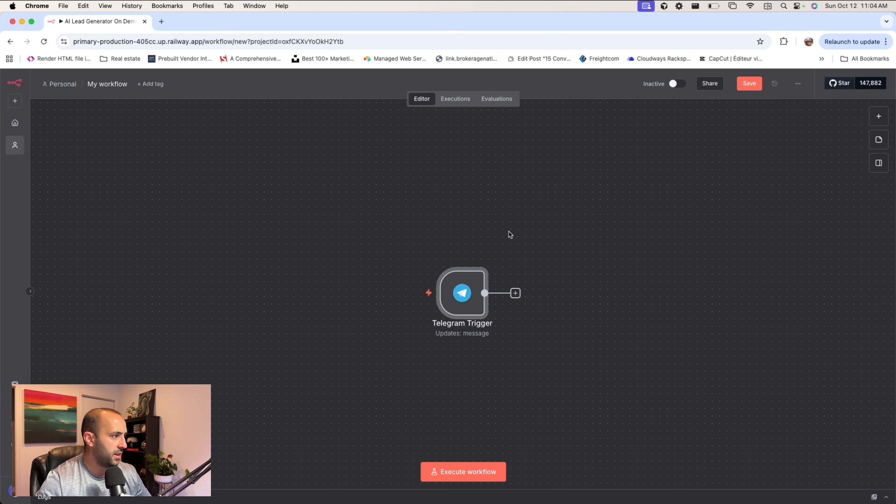
- Add a Perplexity "Message a model" node after the Telegram Trigger
click(459, 293)
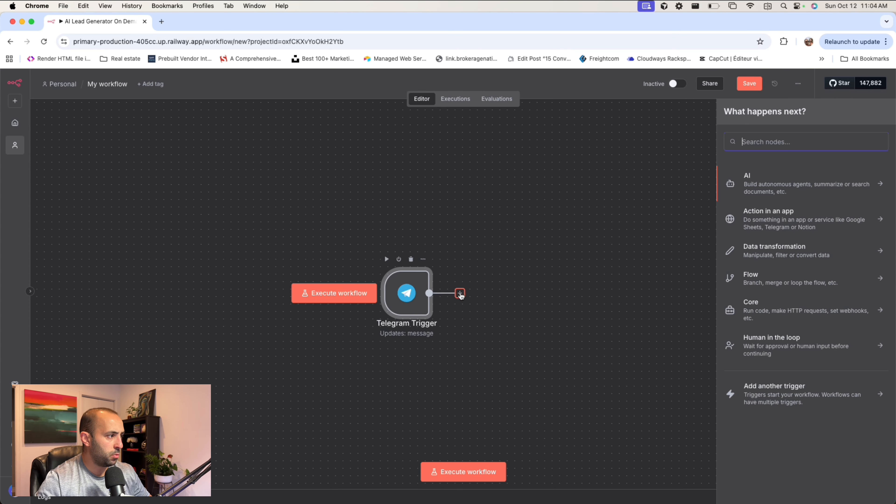
text(perpl)
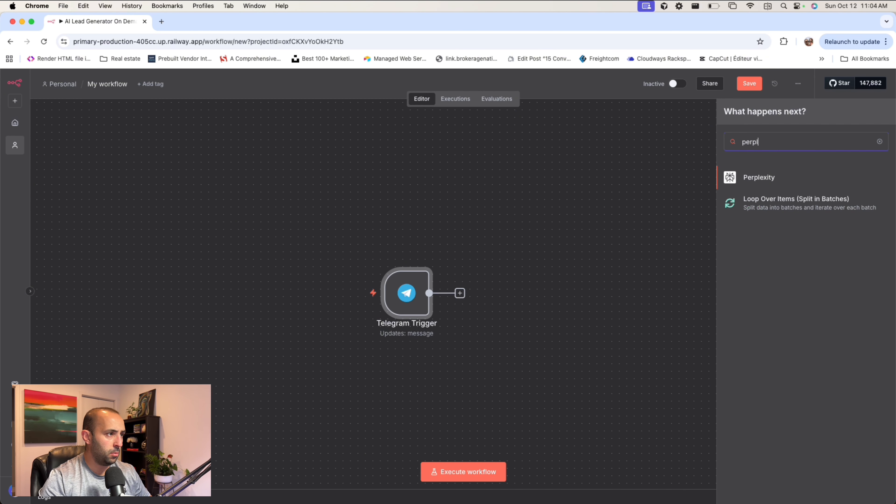
click(765, 177)
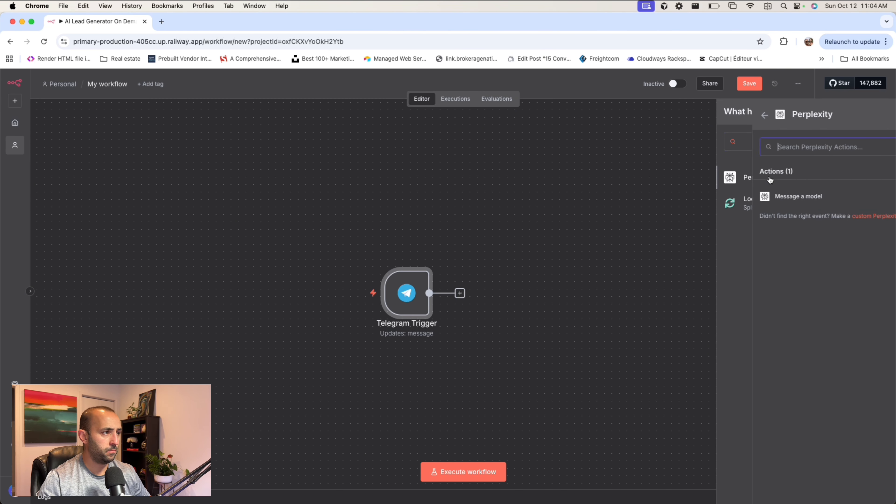
click(775, 198)
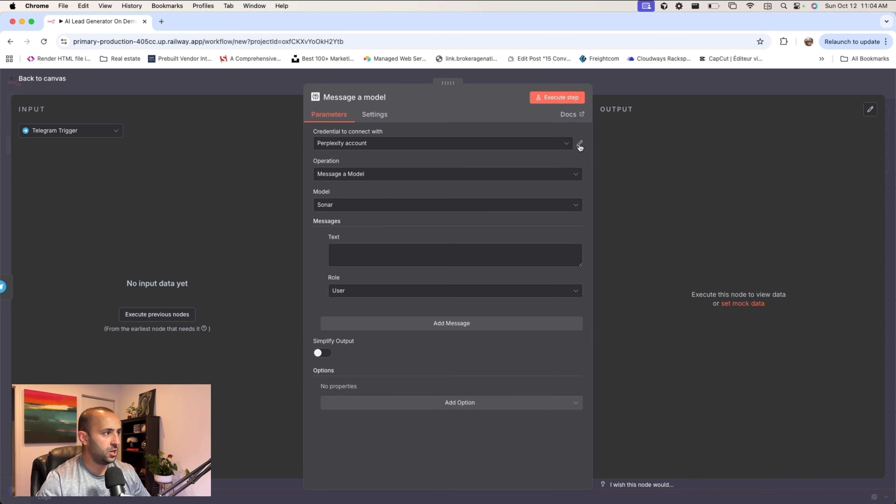
- Open perplexity.ai in a new browser tab and go to the account's API settings
click(161, 21)
text(perpl)
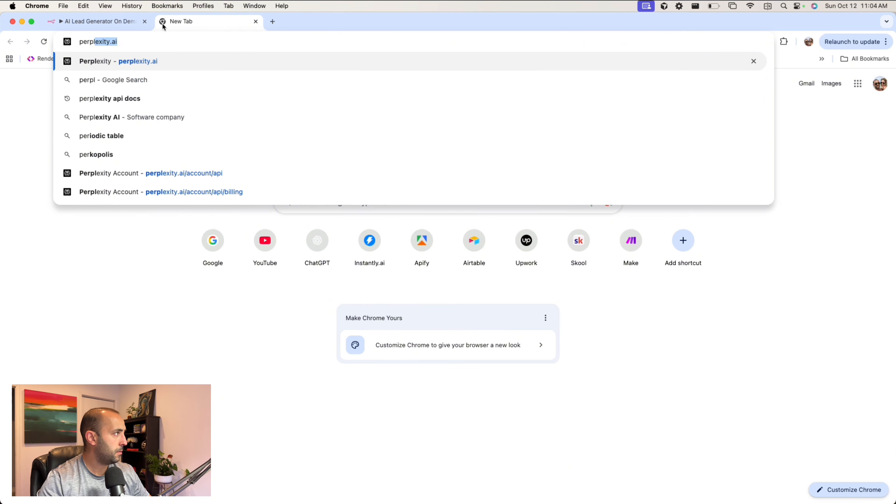
key(Return)
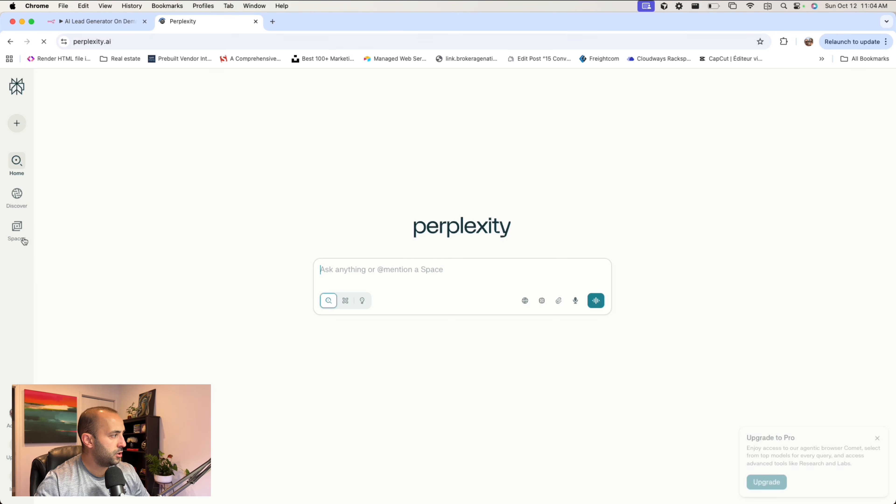
drag(1, 172, 196, 173)
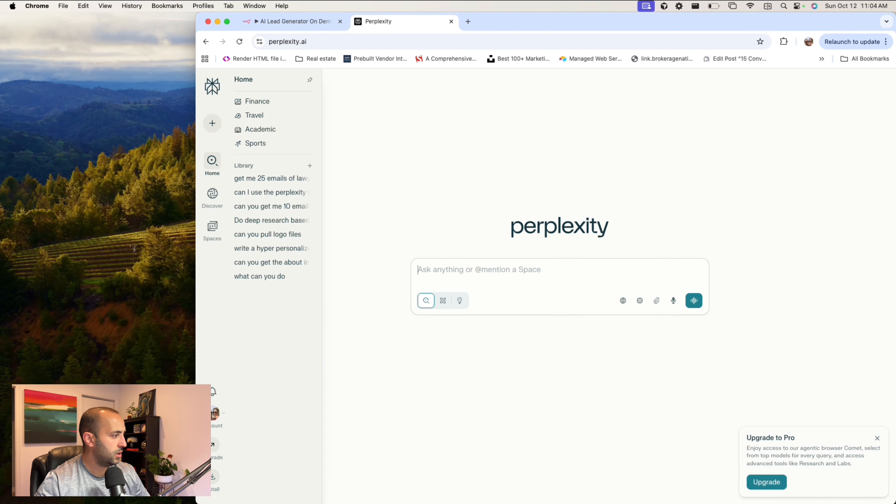
click(213, 417)
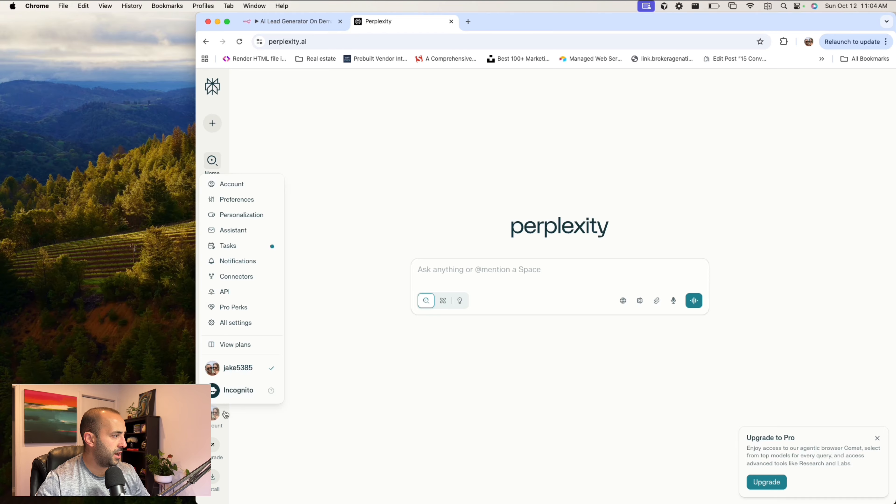
click(235, 293)
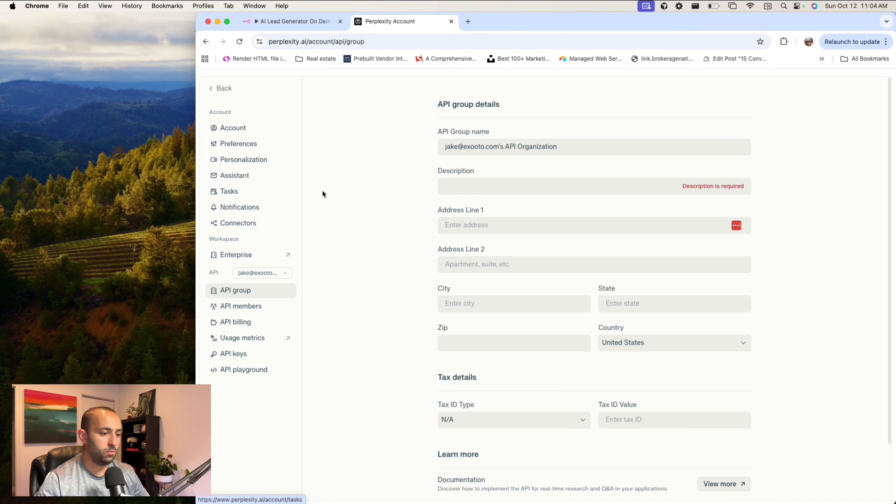
- Examine the remaining credit balance and the invoice history in the Perplexity API billing
click(227, 324)
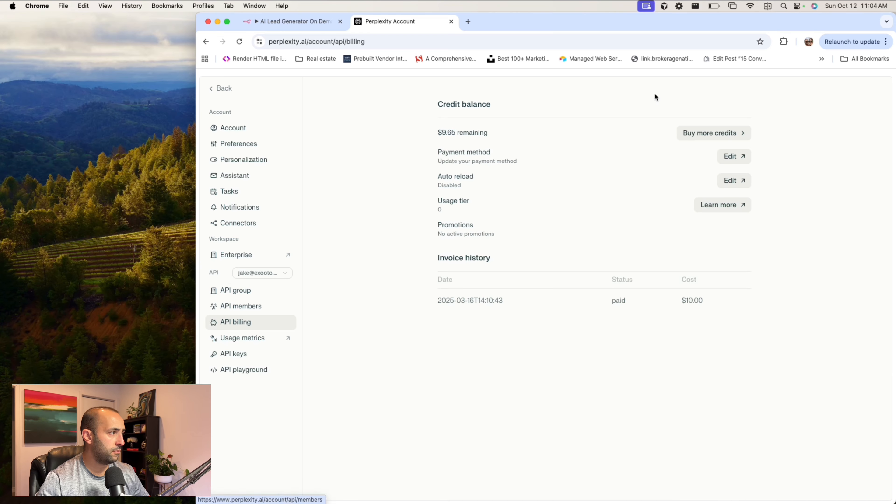
drag(441, 133, 521, 139)
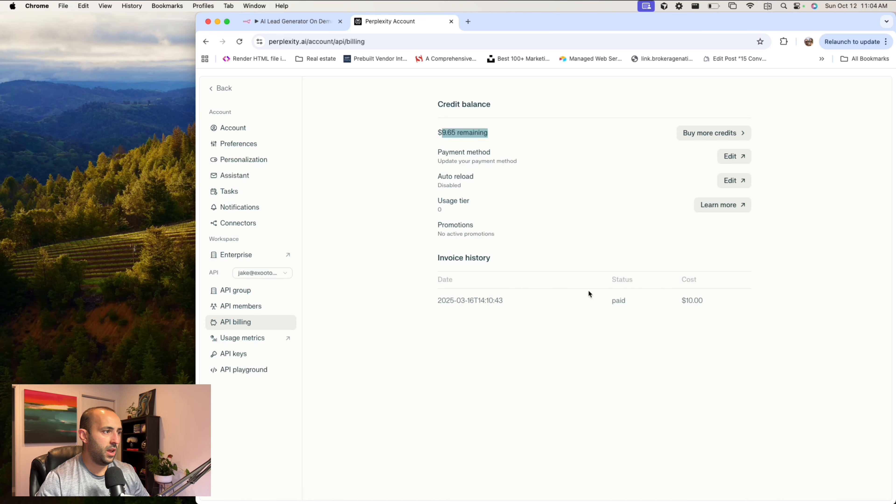
drag(436, 301, 524, 304)
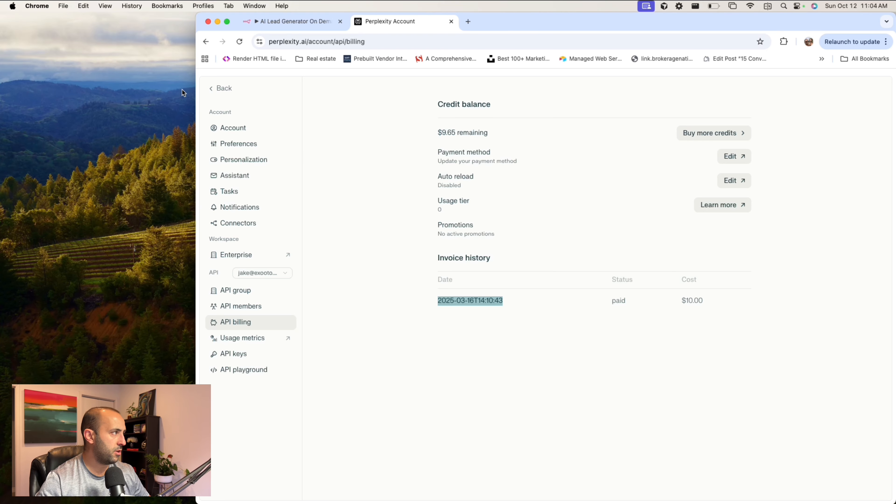
drag(195, 77, 22, 77)
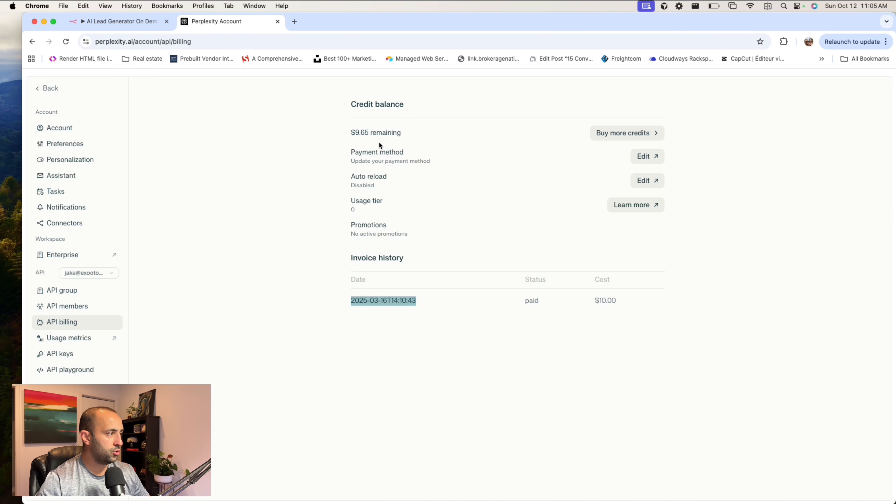
- Inspect the API key field of the Perplexity credential in n8n, and review the API pages of the Perplexity account
click(121, 22)
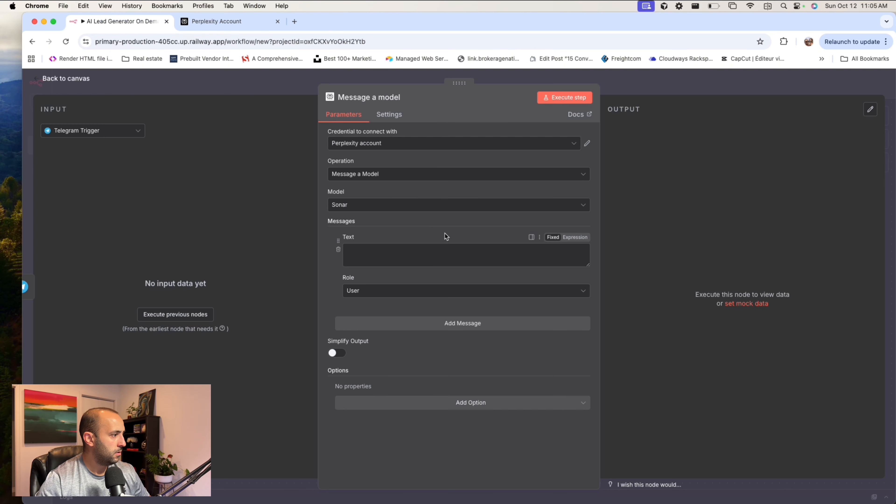
click(587, 143)
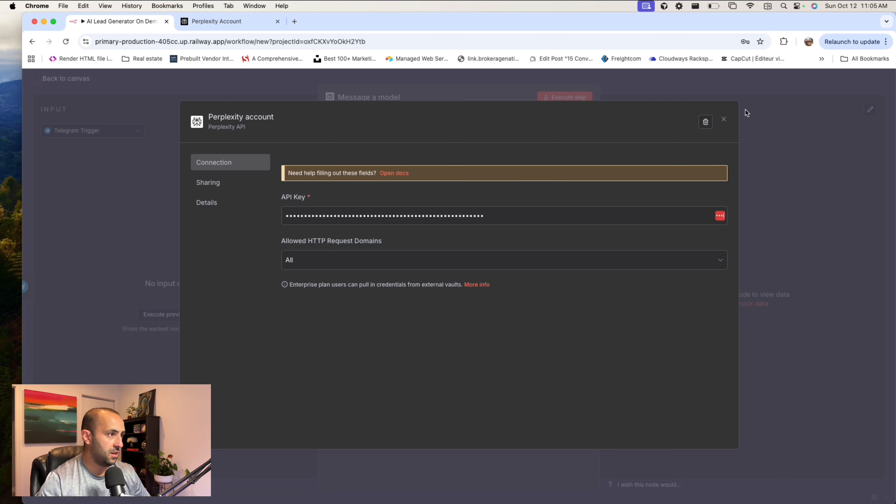
click(723, 119)
key(ctrl+Tab)
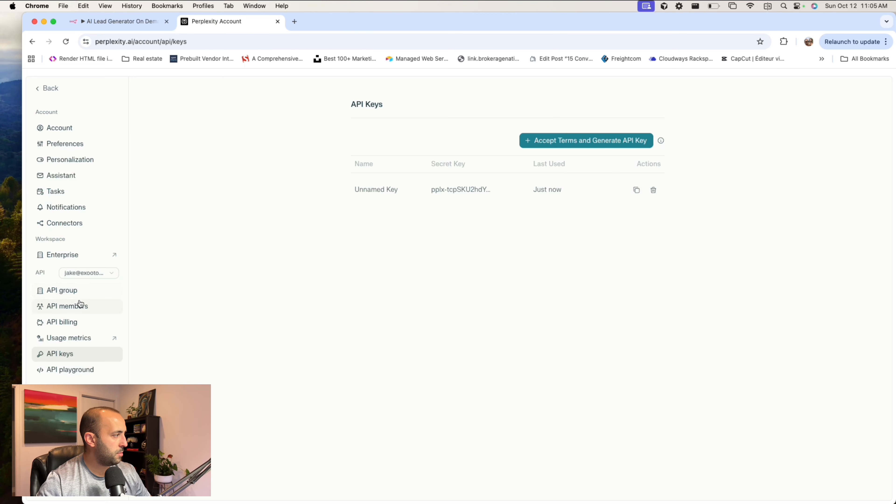
click(79, 292)
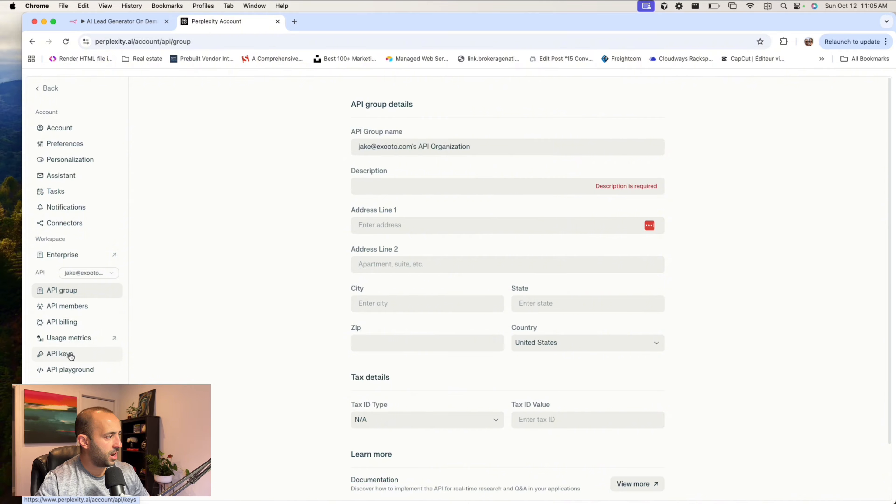
- Return to the n8n workflow and choose Sonar as the model for the Perplexity node
click(116, 21)
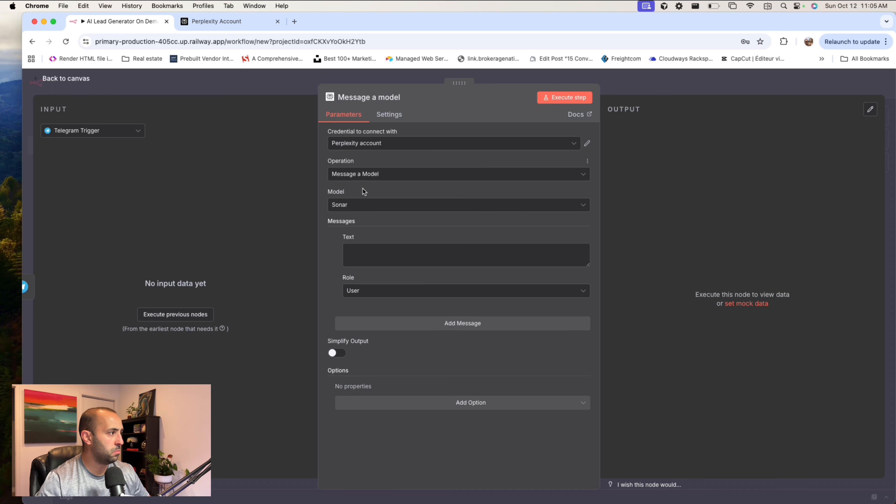
click(360, 207)
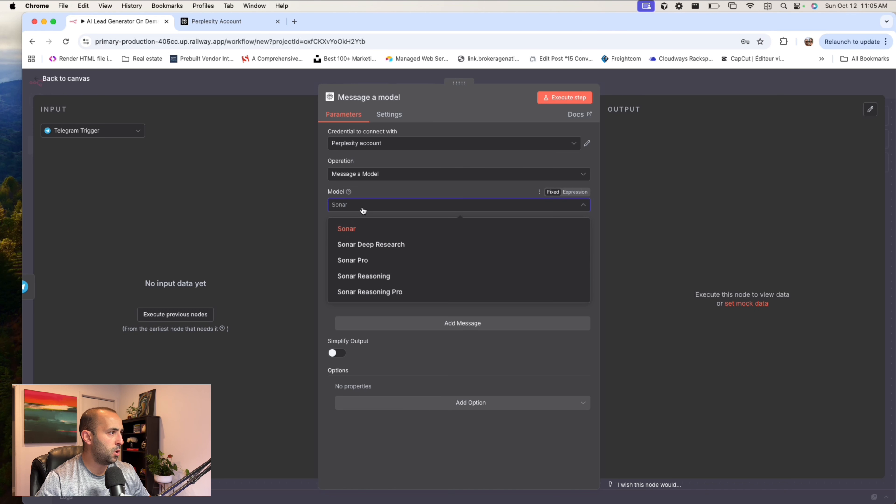
click(364, 229)
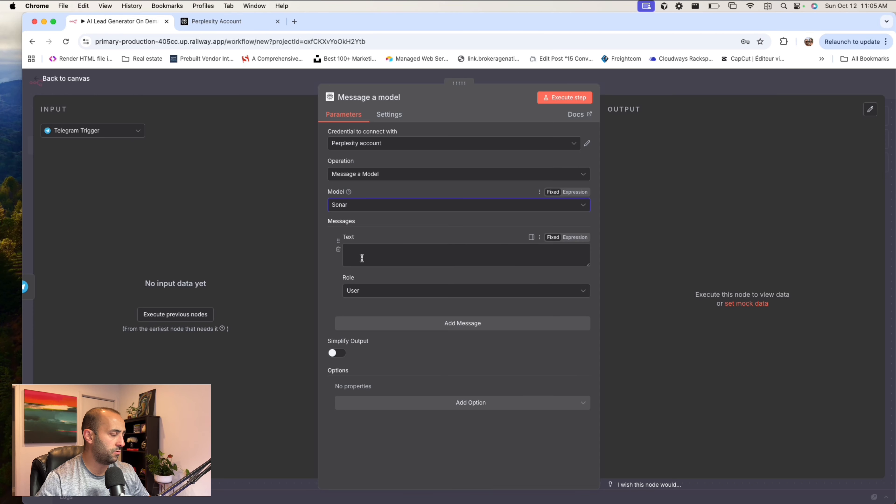
- Make the message text an expression and paste the data researcher prompt requesting at least 15 business emails as JSON, including {{ $json.message.text }}
click(364, 256)
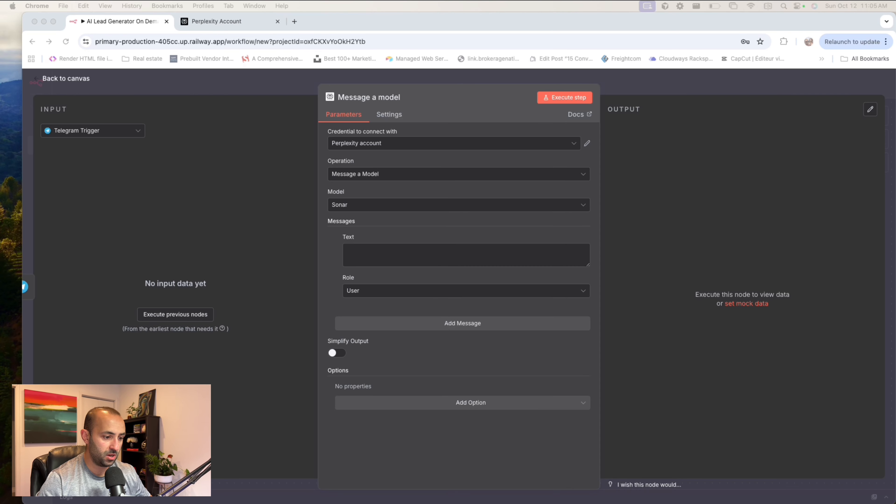
click(469, 260)
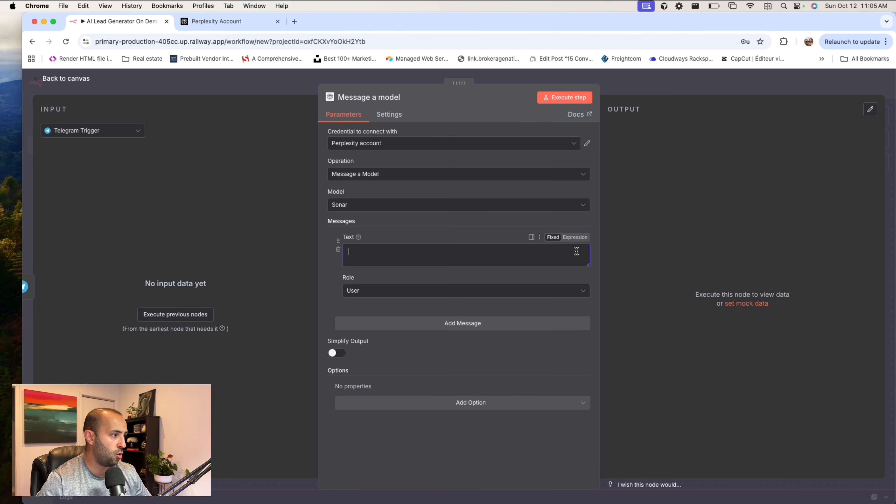
click(581, 240)
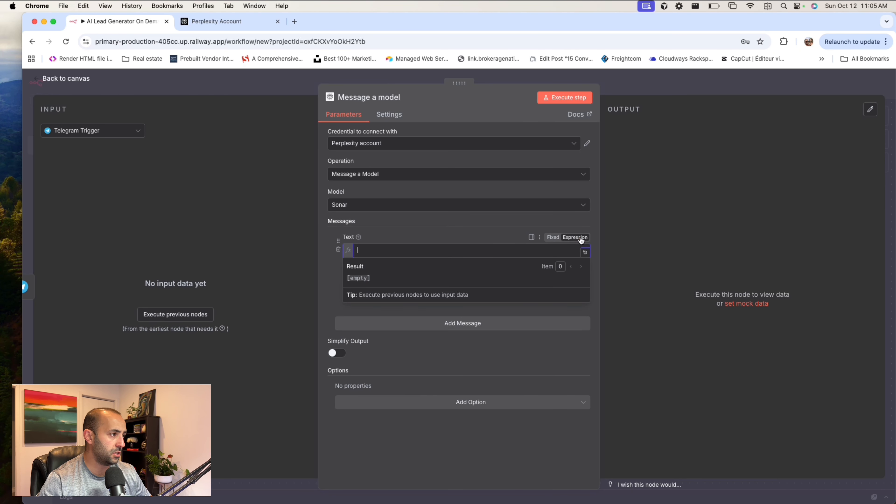
click(584, 253)
key(super+v)
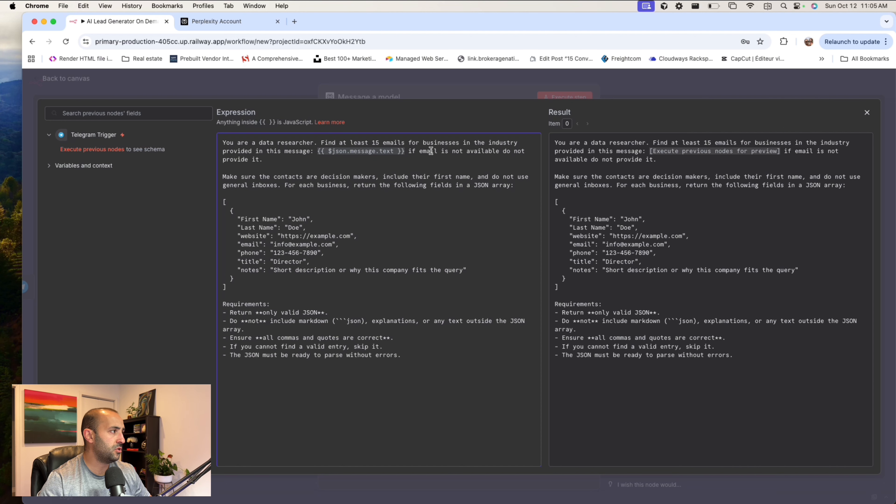
- Review the researcher prompt in the expression editor, covering the message variable, the JSON field template and the requirements, and return to the node settings
drag(404, 151, 318, 151)
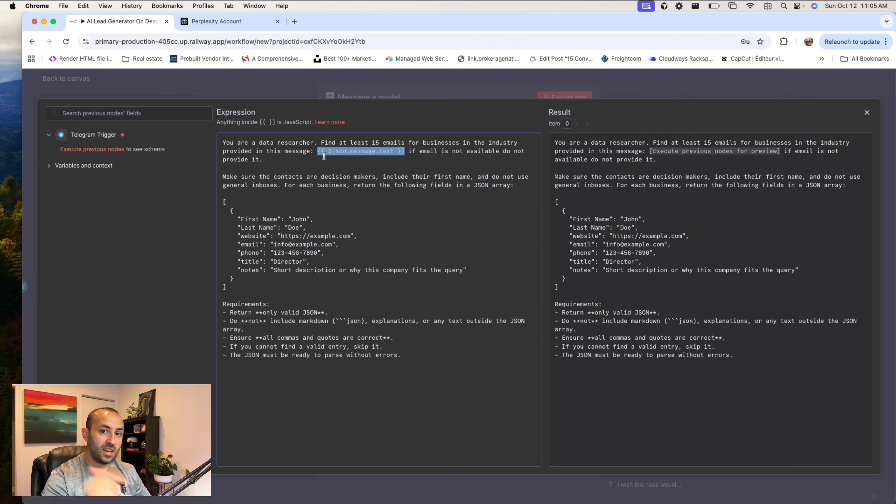
click(321, 152)
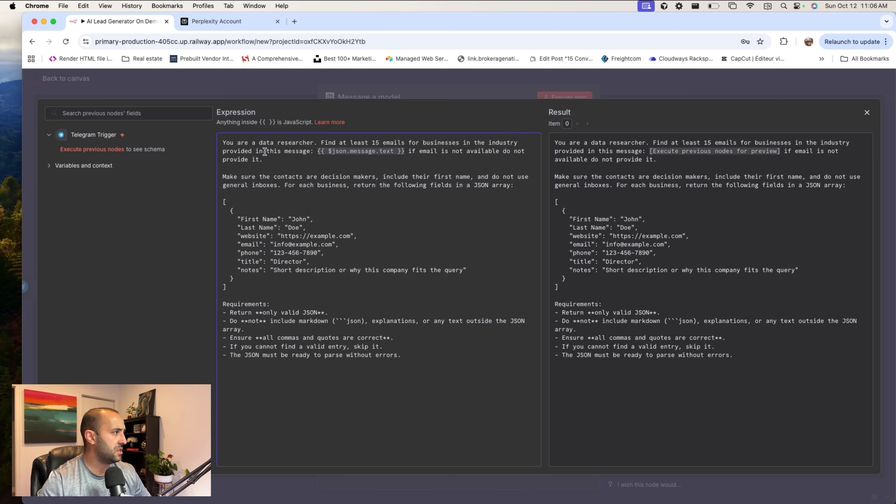
drag(317, 152, 404, 152)
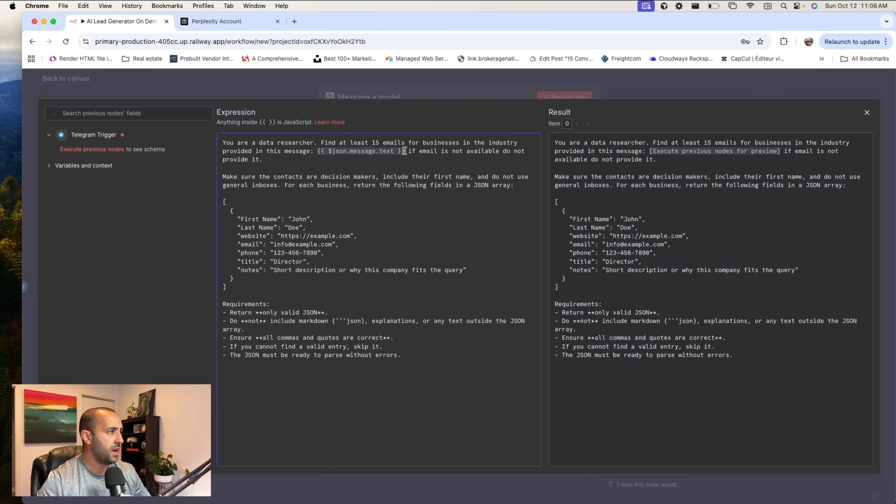
click(410, 151)
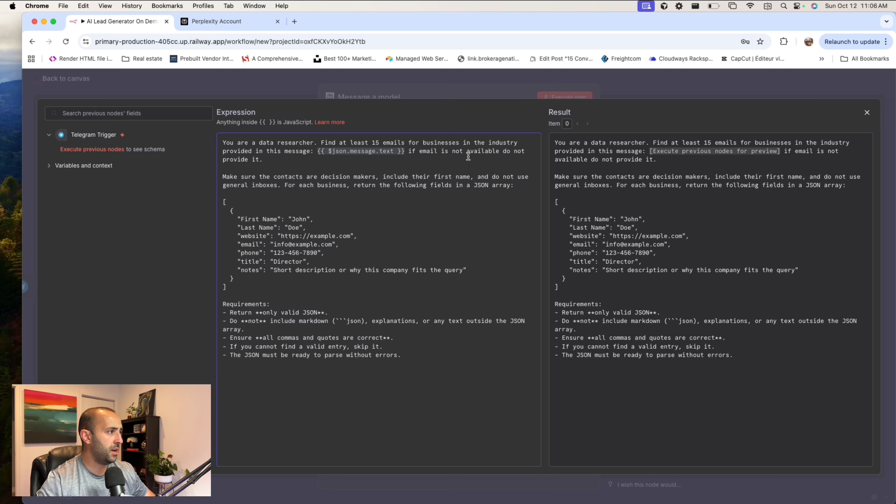
click(237, 177)
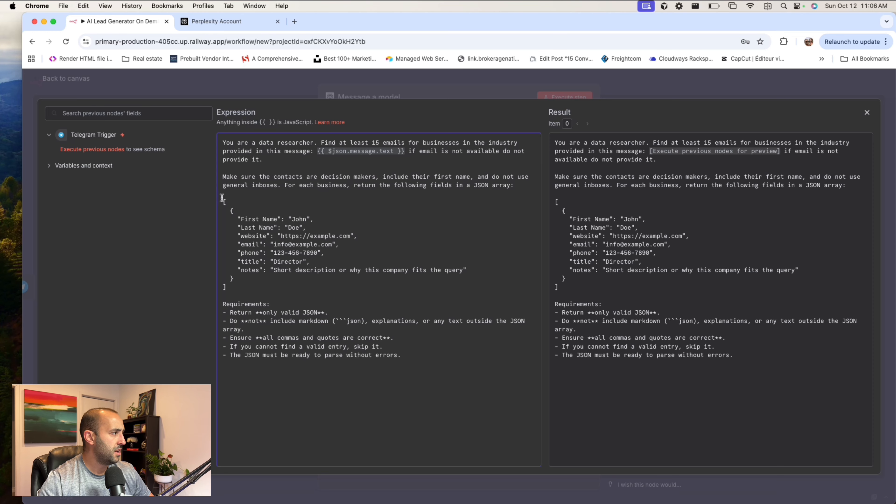
drag(222, 197, 301, 284)
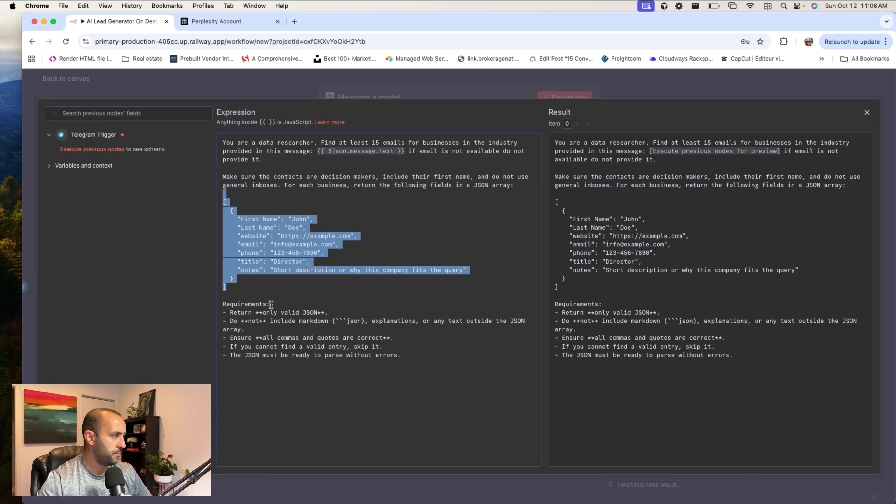
click(353, 292)
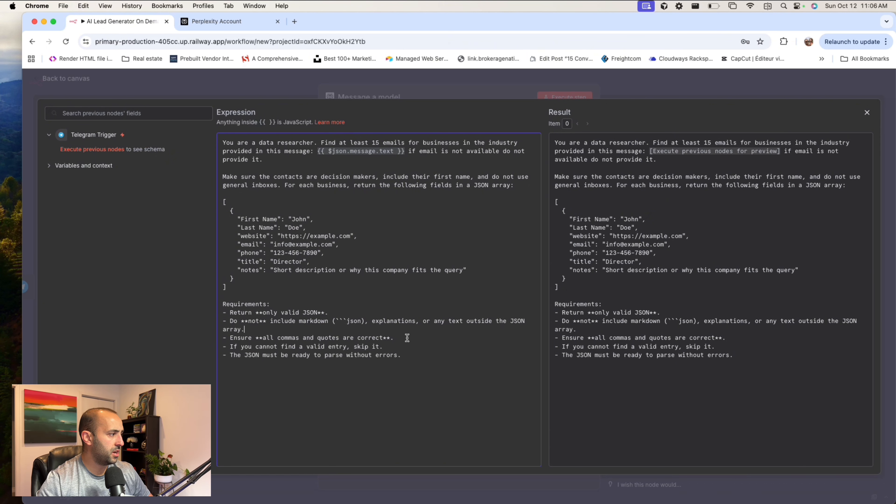
click(401, 345)
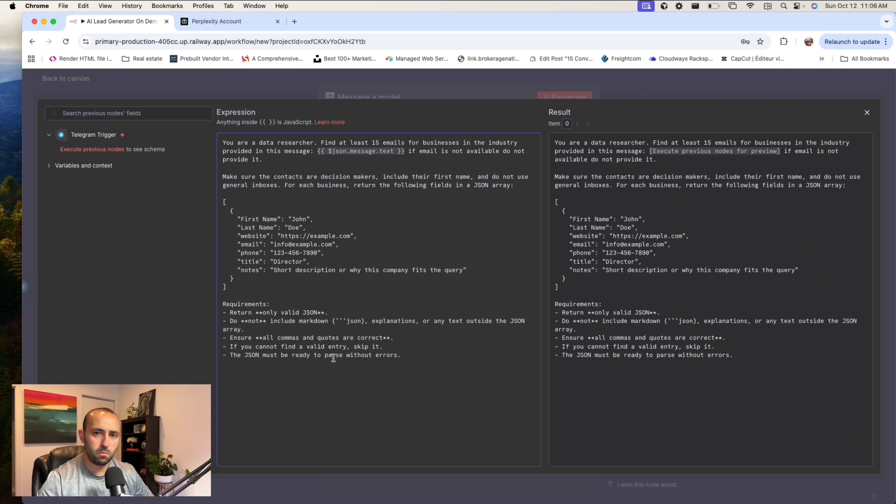
click(644, 86)
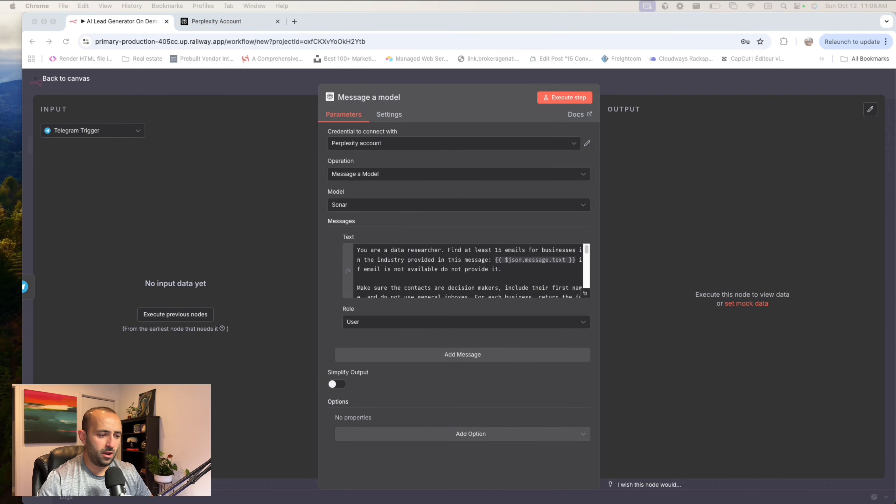
- Read through the prompt in the Perplexity node's message text down to its output requirements, and return to the canvas
scroll(497, 258, down, 10)
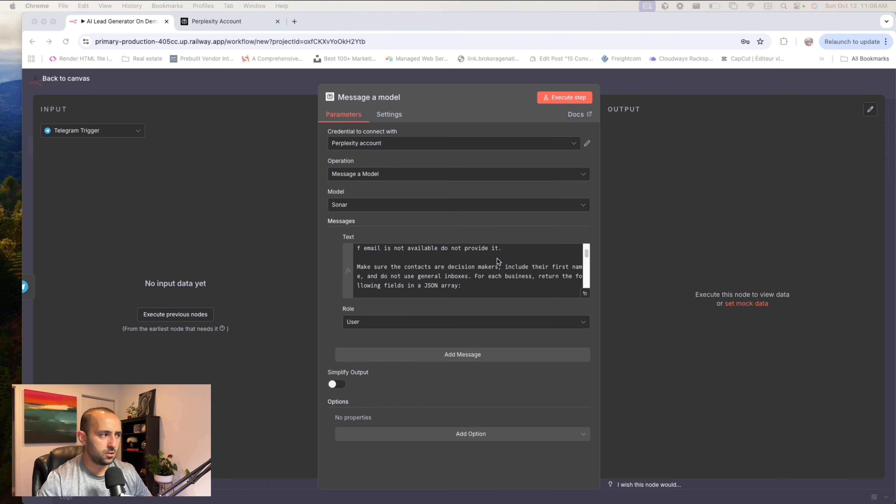
scroll(500, 293, down, 3)
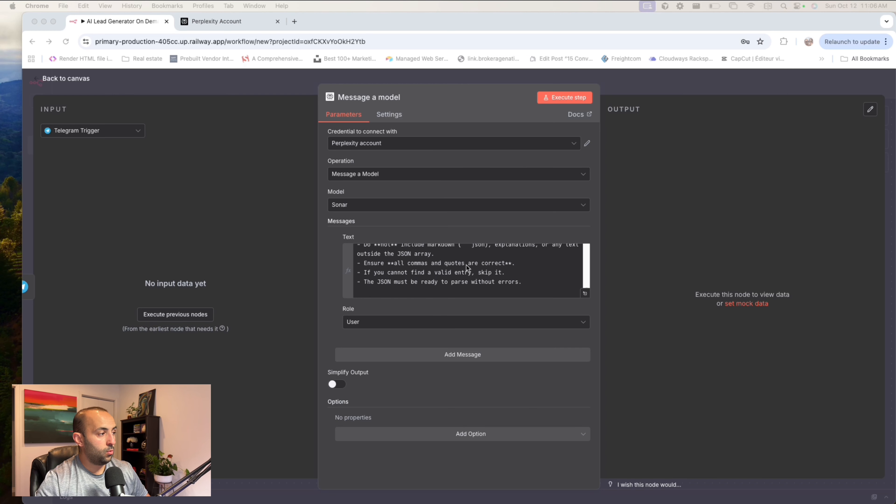
scroll(466, 267, up, 1)
click(444, 251)
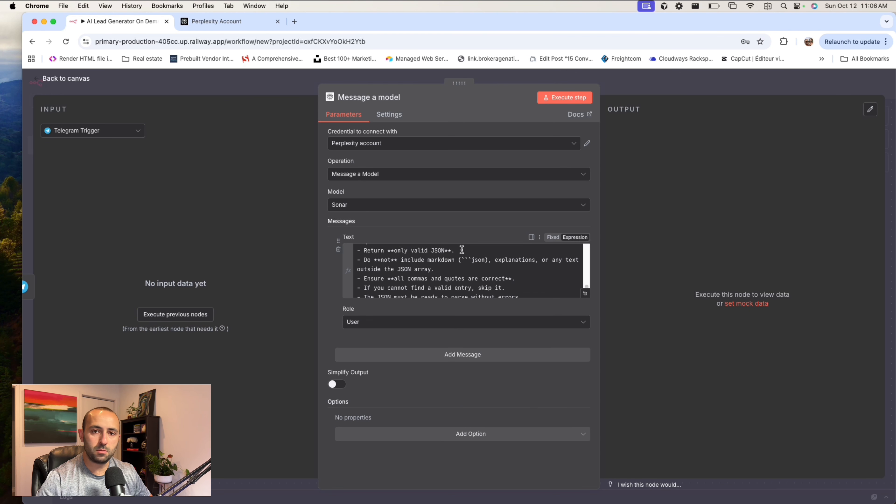
scroll(460, 253, down, 2)
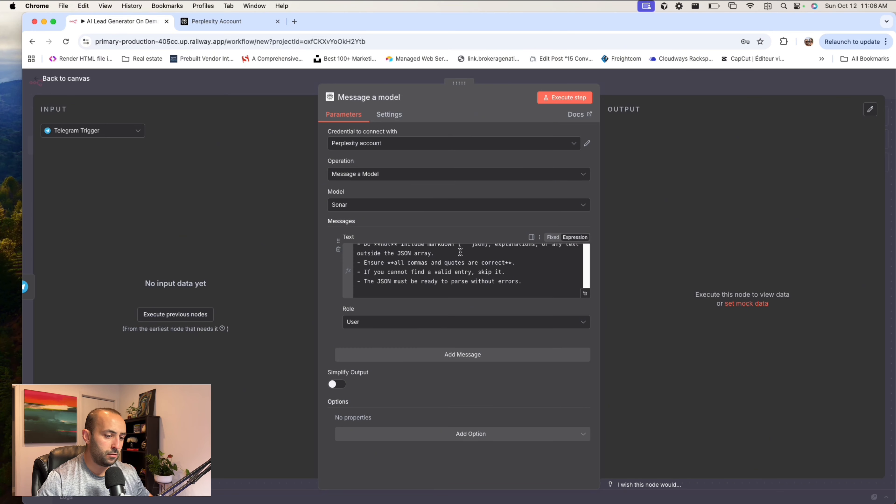
scroll(469, 277, up, 2)
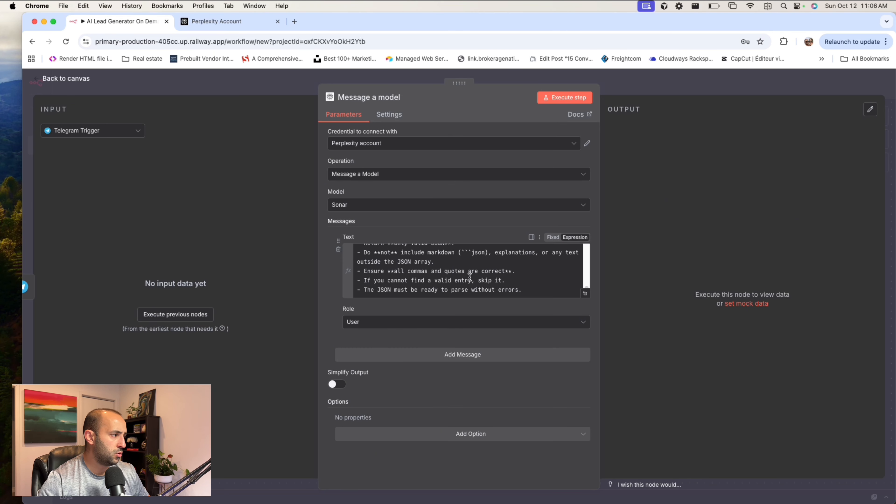
scroll(470, 277, down, 2)
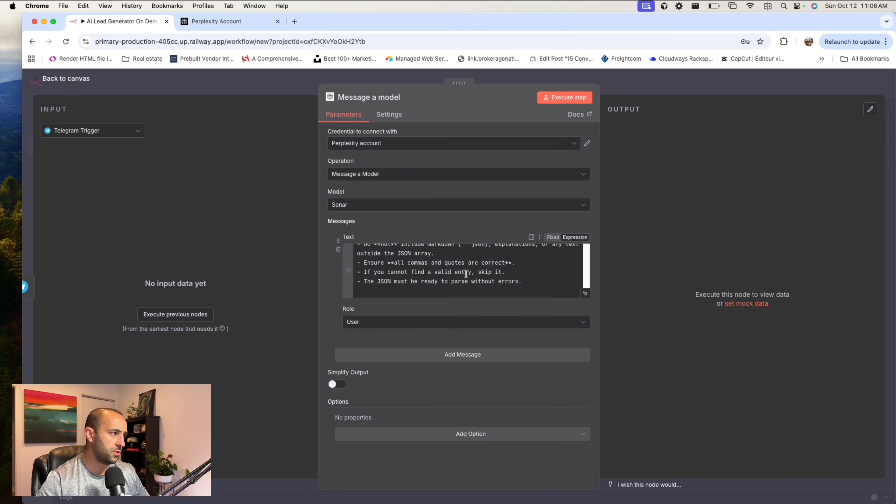
scroll(470, 277, up, 10)
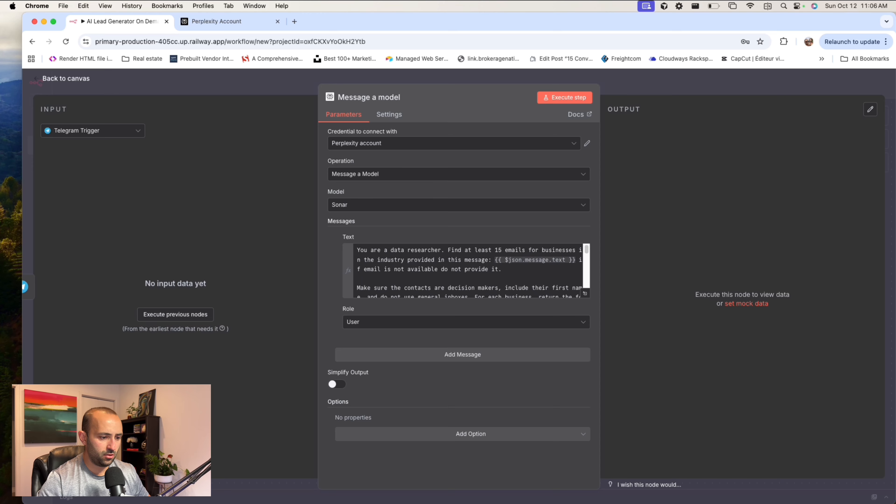
key(Escape)
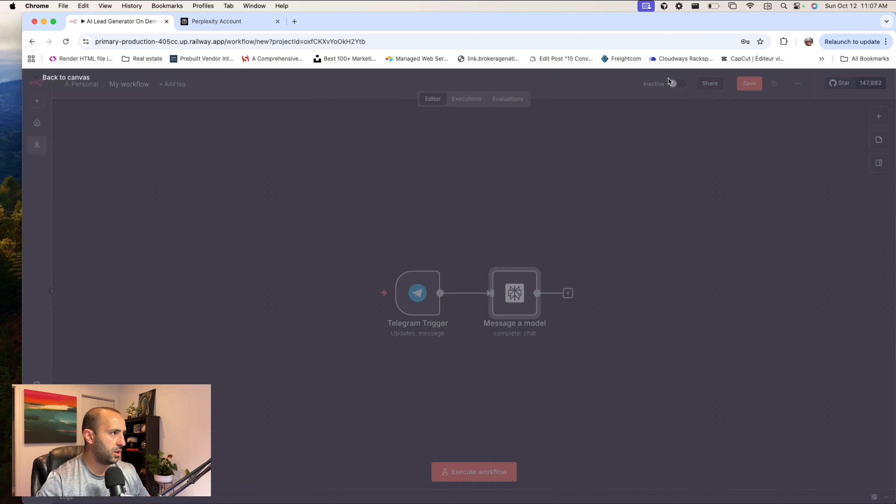
- Add a Code in JavaScript node after the Message a model node
click(567, 294)
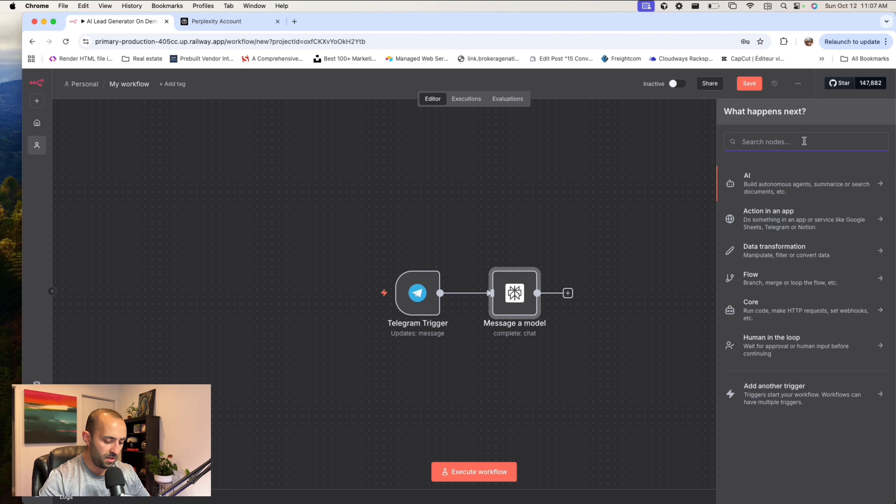
text(code)
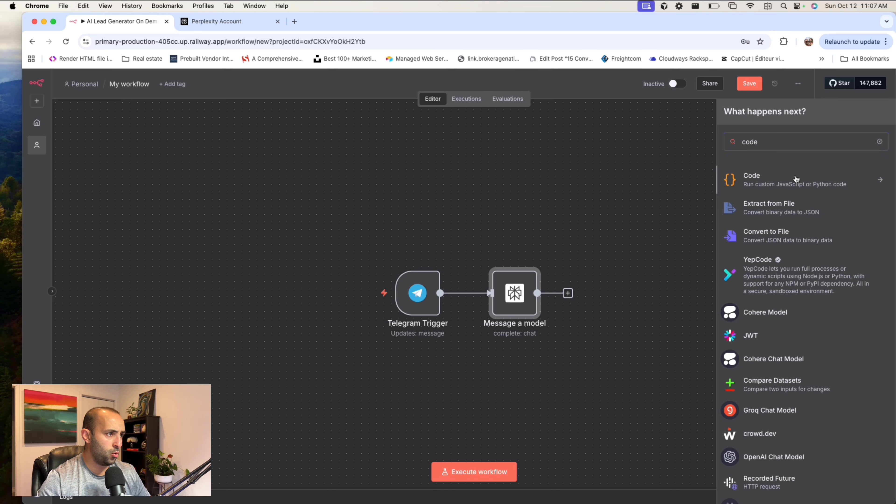
click(747, 182)
click(772, 196)
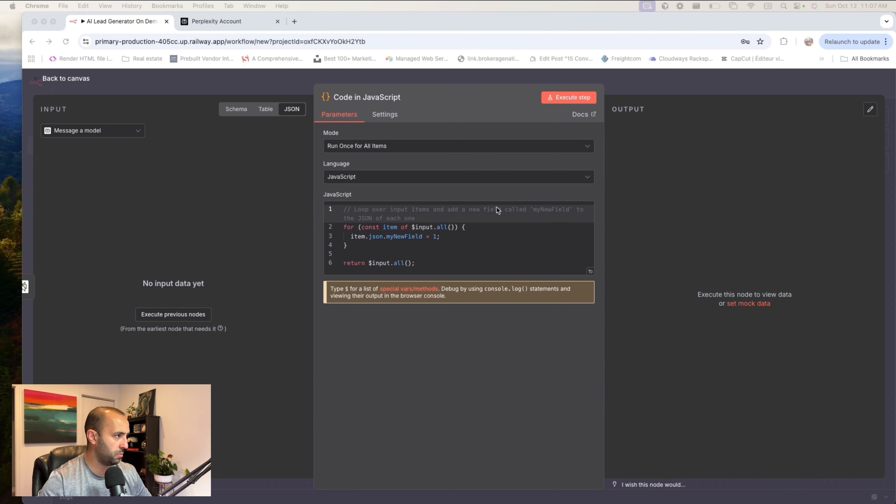
- Replace the default code with the script that cleans the AI output, parses the JSON array, and maps first_name, last_name and email for Instantly
click(488, 248)
click(487, 245)
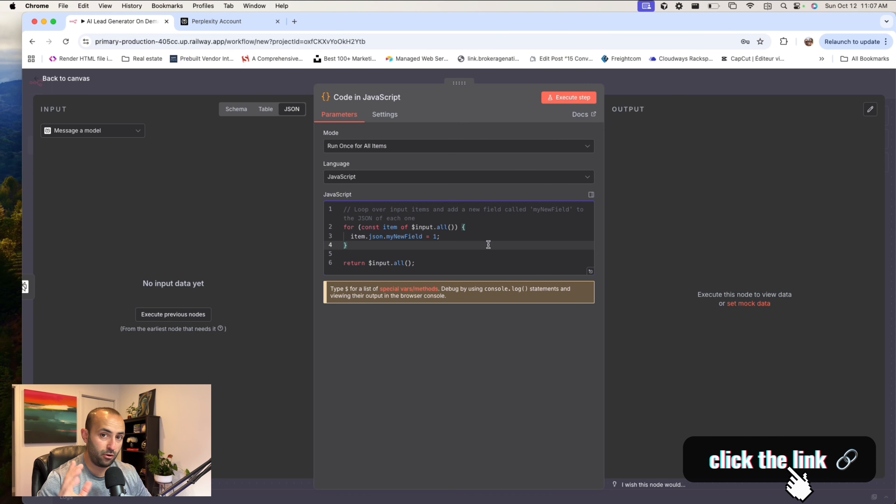
key(super+a)
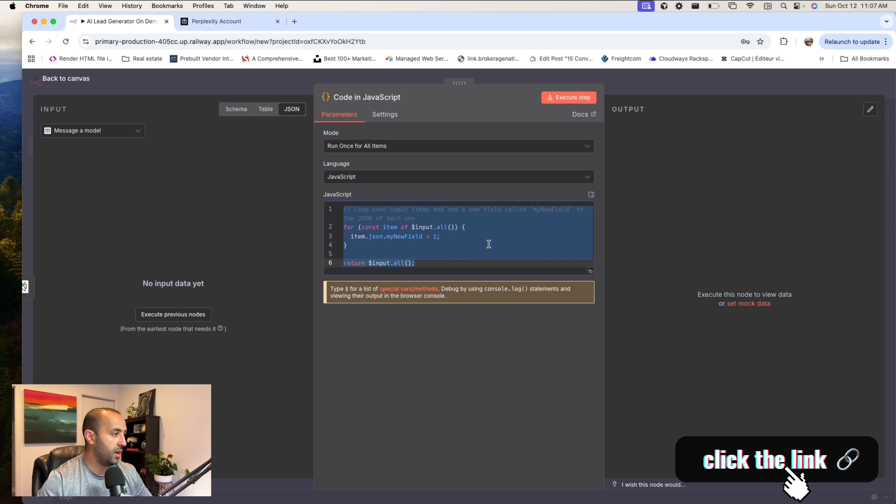
key(super+v)
scroll(485, 288, up, 5)
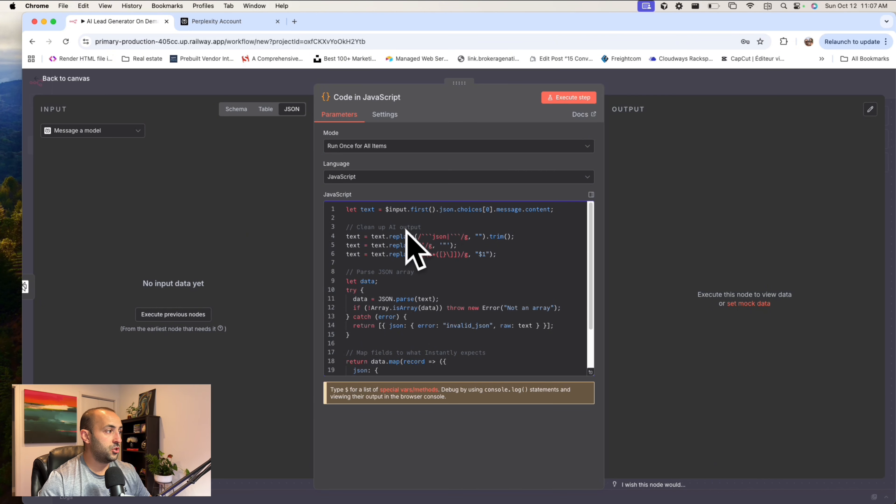
- Examine the script's text cleanup, JSON parsing and name and email field mapping, and close the Code node
drag(422, 236, 432, 236)
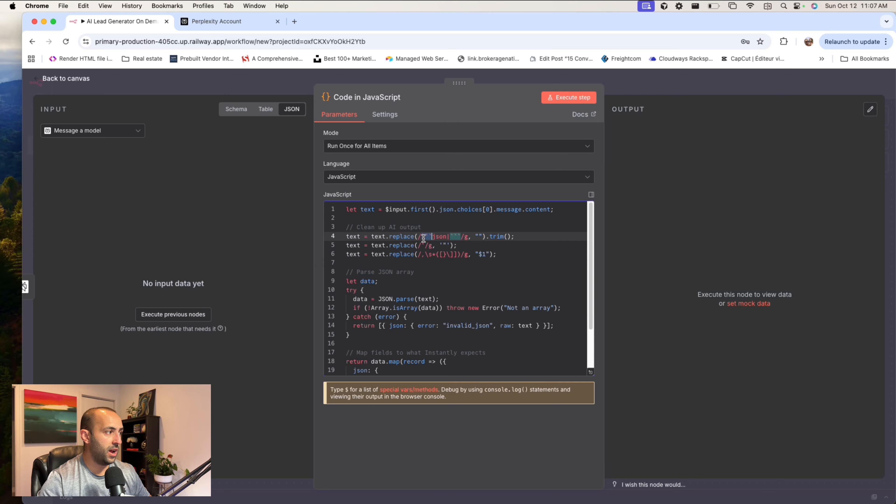
scroll(446, 281, down, 3)
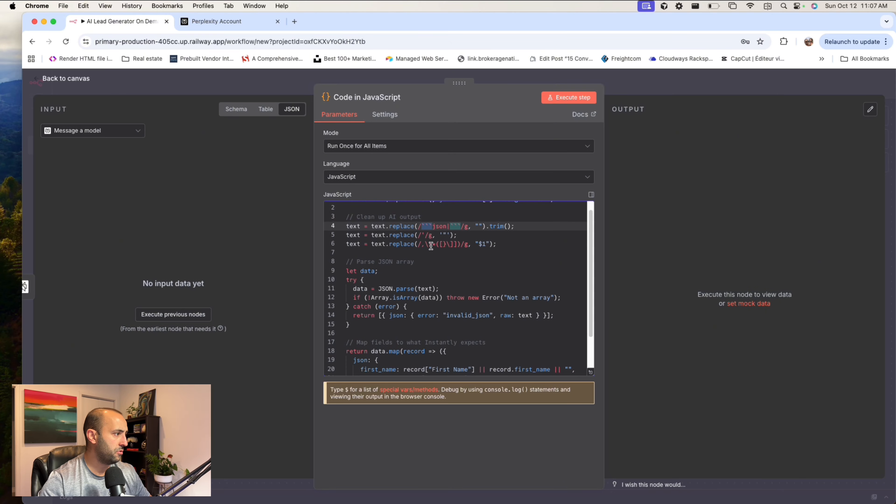
scroll(431, 246, down, 4)
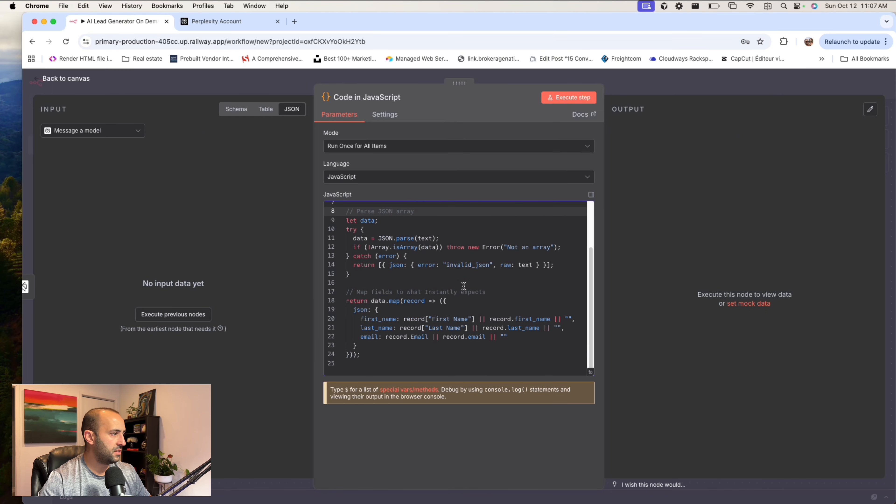
drag(354, 292, 538, 303)
scroll(511, 302, up, 1)
click(429, 297)
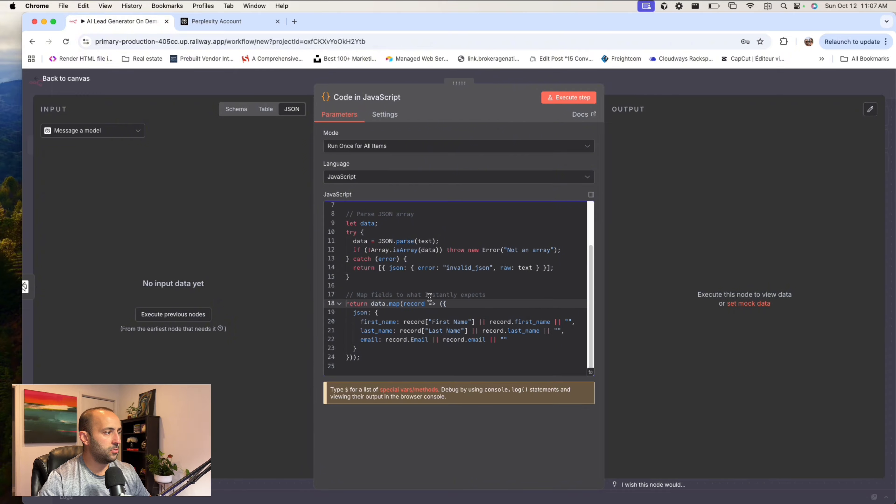
click(431, 321)
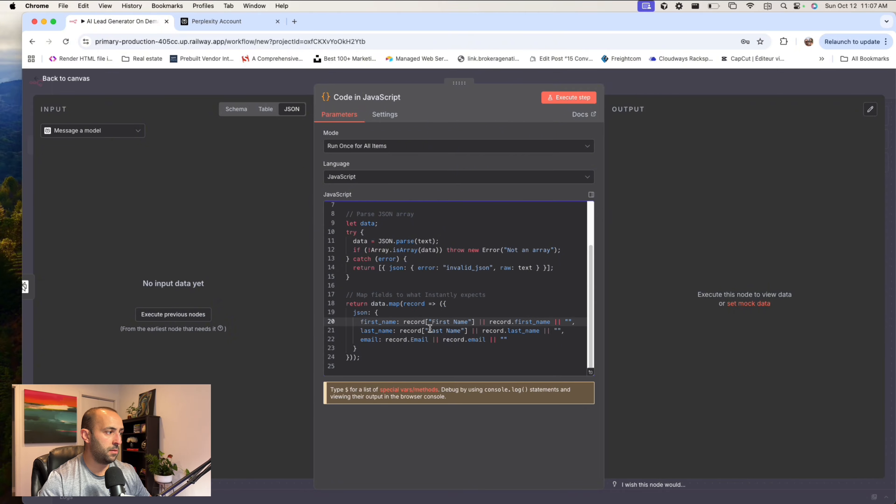
click(429, 330)
click(414, 341)
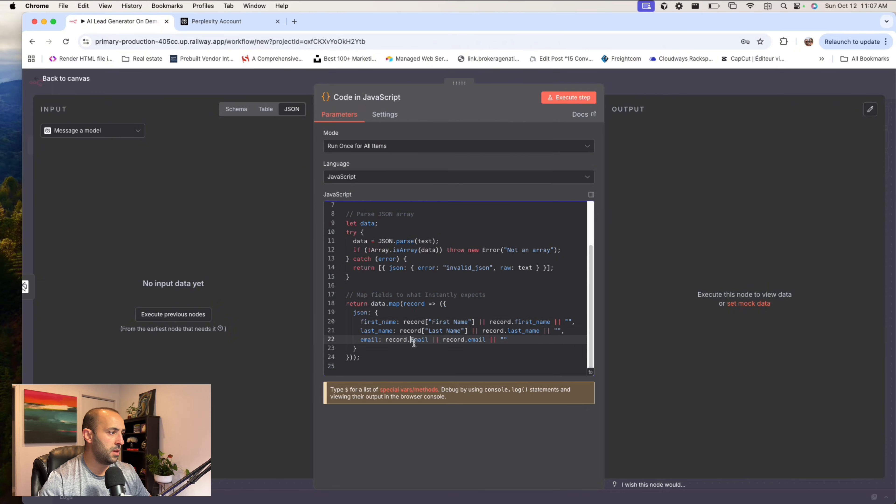
click(646, 84)
- Add an Instantly node with the Add lead to campaign action after the Code in JavaScript node
scroll(573, 232, right, 3)
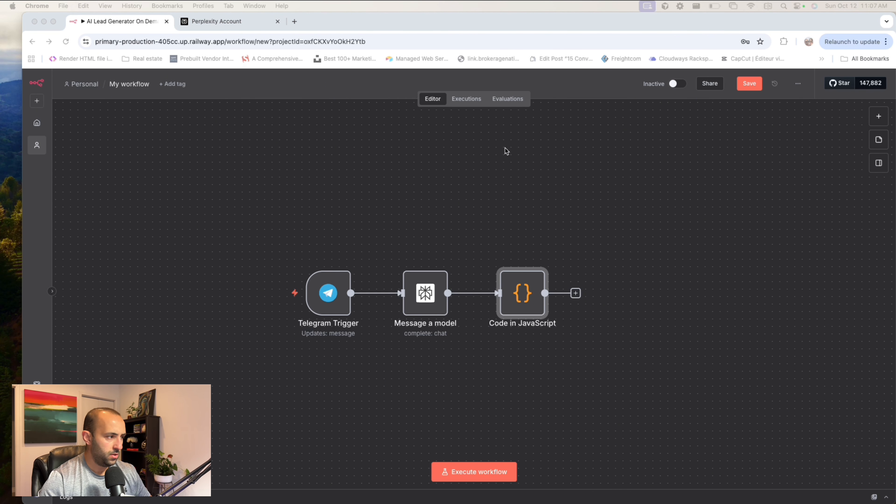
click(575, 292)
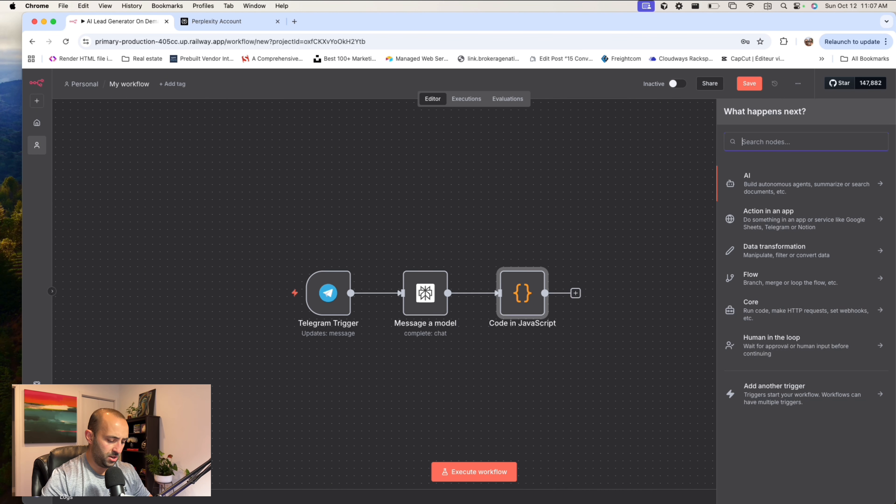
text(instantly)
click(774, 189)
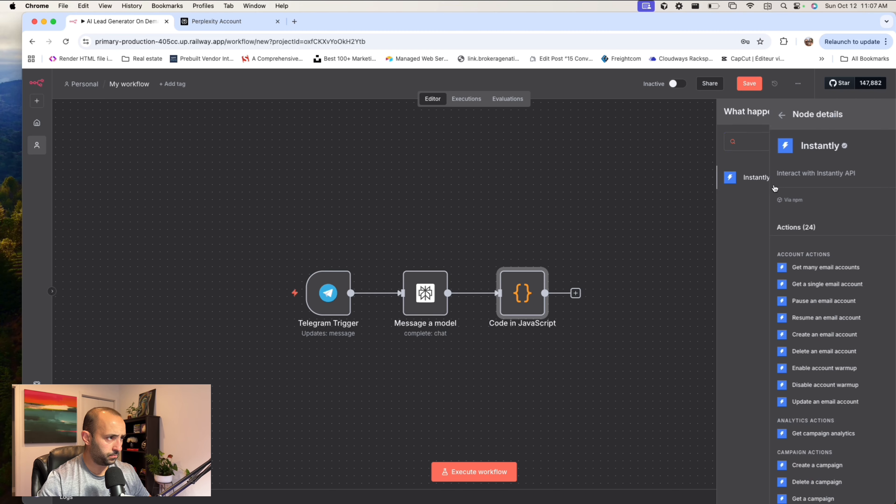
scroll(787, 335, down, 5)
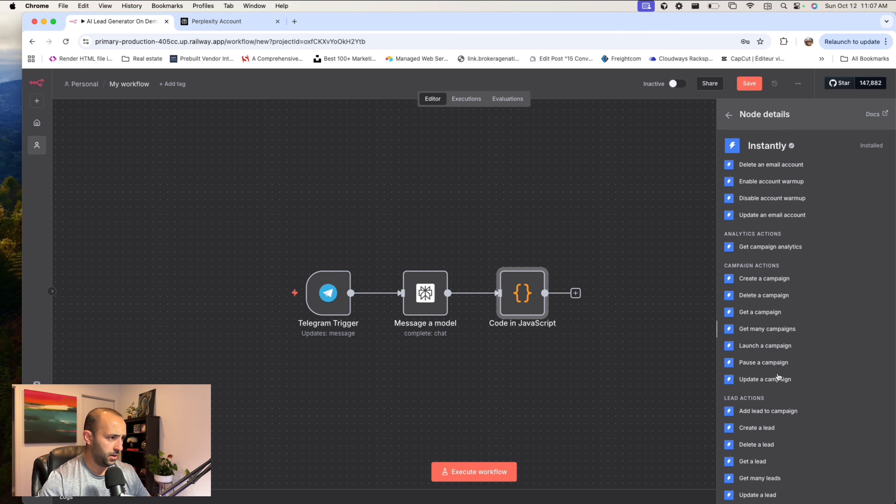
scroll(778, 377, down, 2)
key(Return)
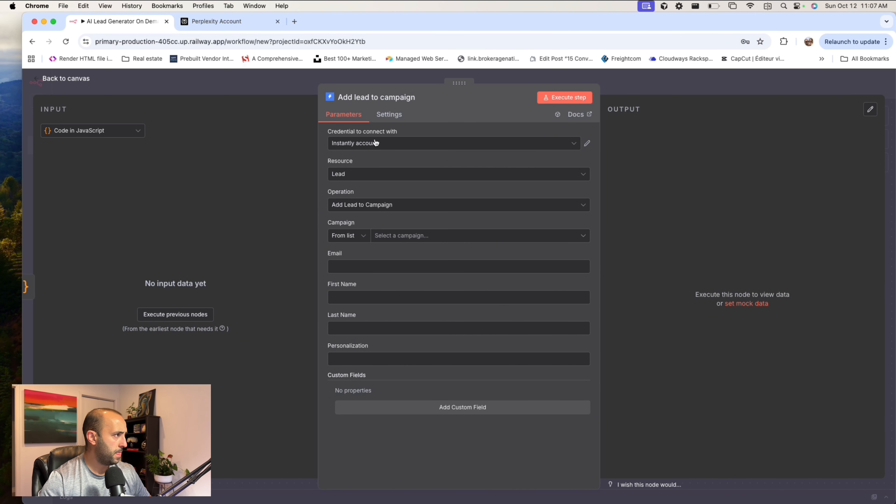
- Close the Perplexity account page, keeping the n8n workflow open
click(278, 21)
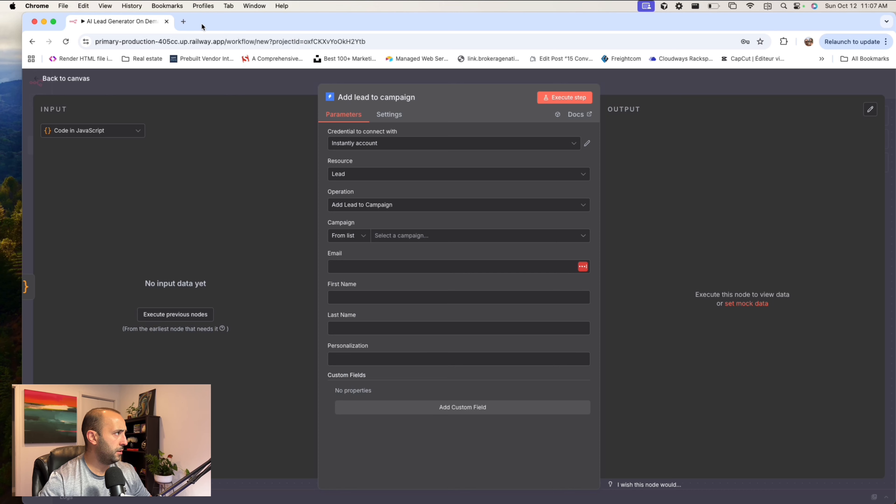
- Open Instantly in a separate browser tab and return to the n8n workflow
click(183, 22)
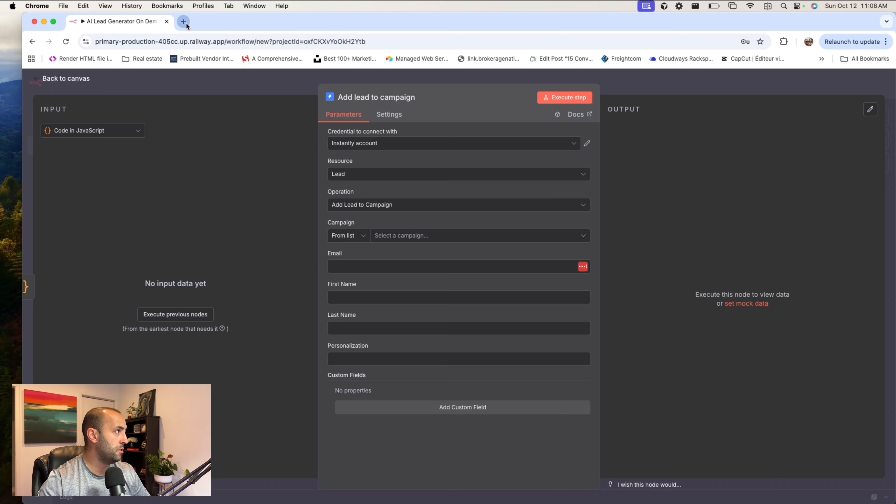
text(instantly)
key(Return)
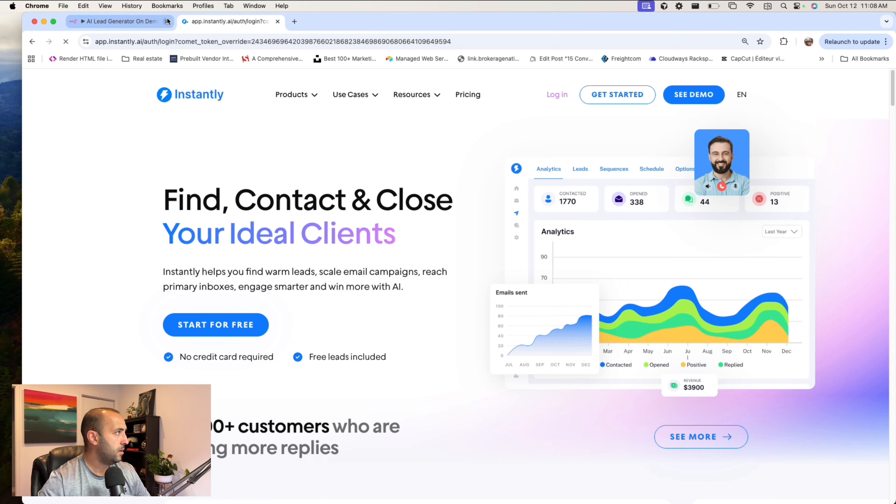
click(138, 25)
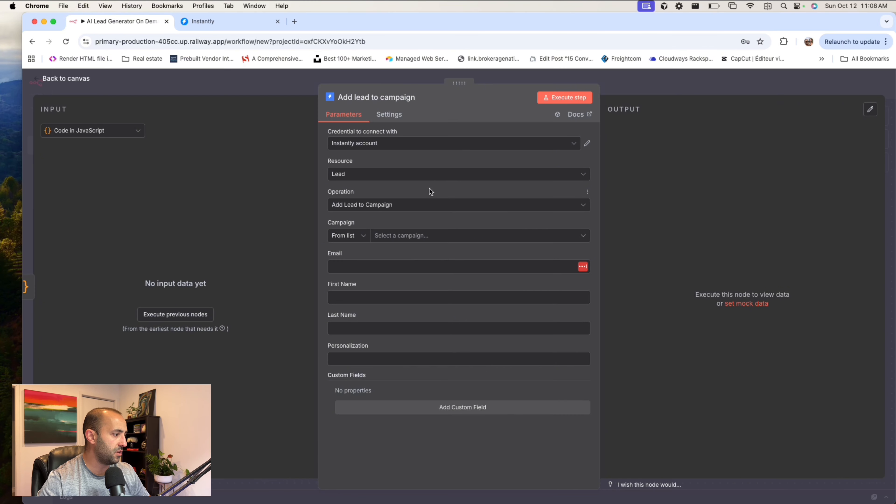
- Configure the Instantly node with the Lead resource, the Add Lead to Campaign operation and New Youtube Campaign as the campaign
click(346, 176)
click(351, 246)
click(408, 206)
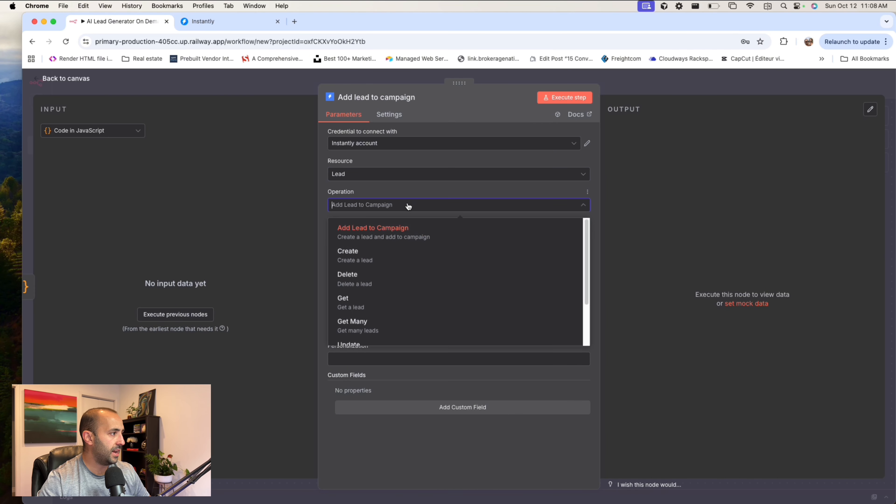
click(406, 223)
click(416, 239)
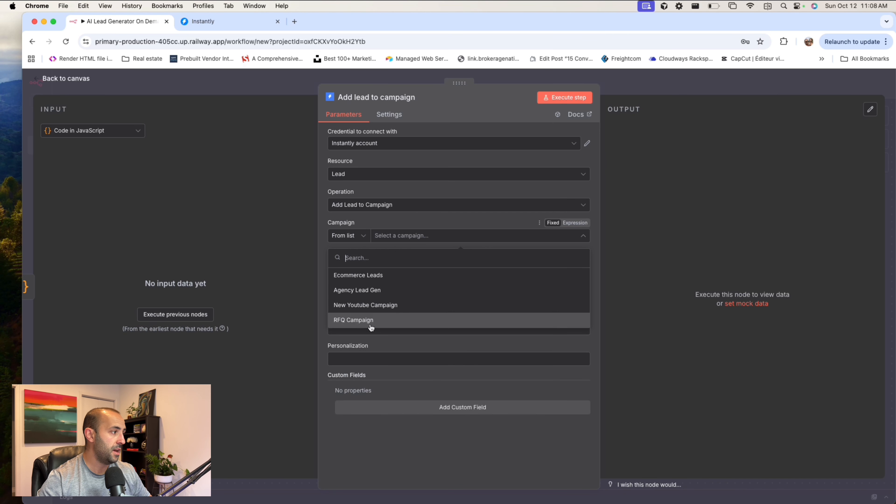
click(375, 309)
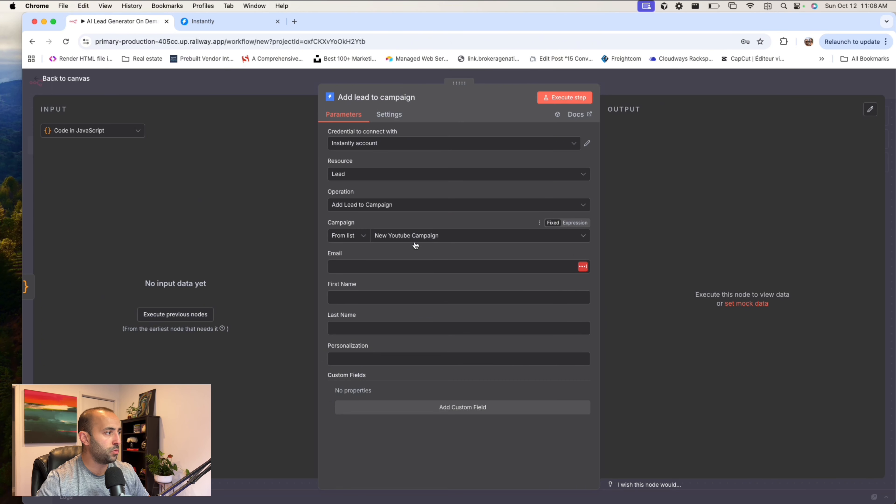
- Switch to Instantly and open the list of campaigns
click(205, 27)
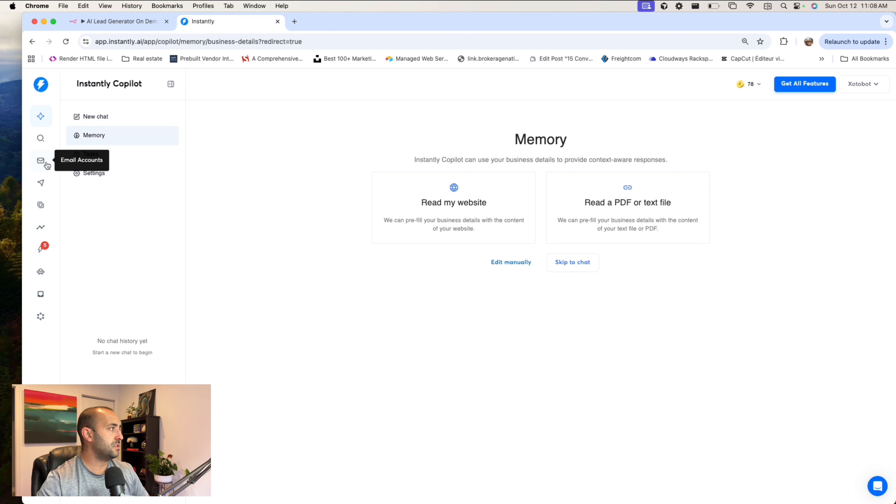
click(42, 183)
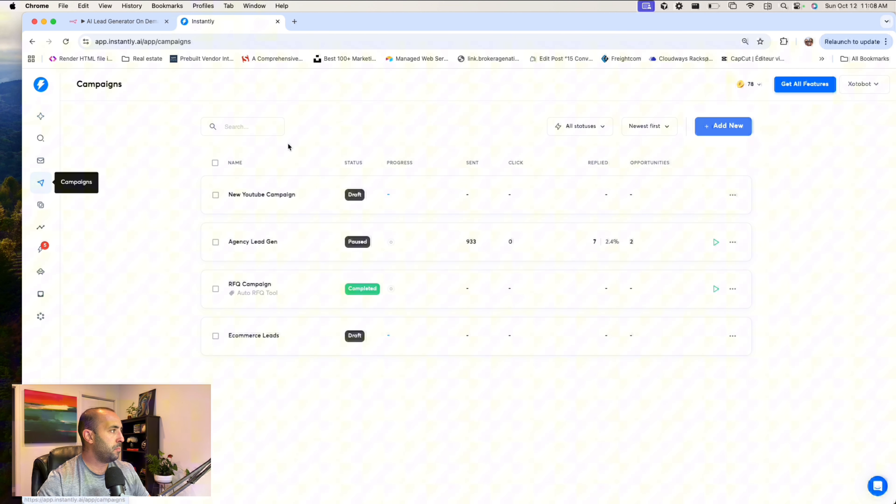
click(727, 127)
click(472, 254)
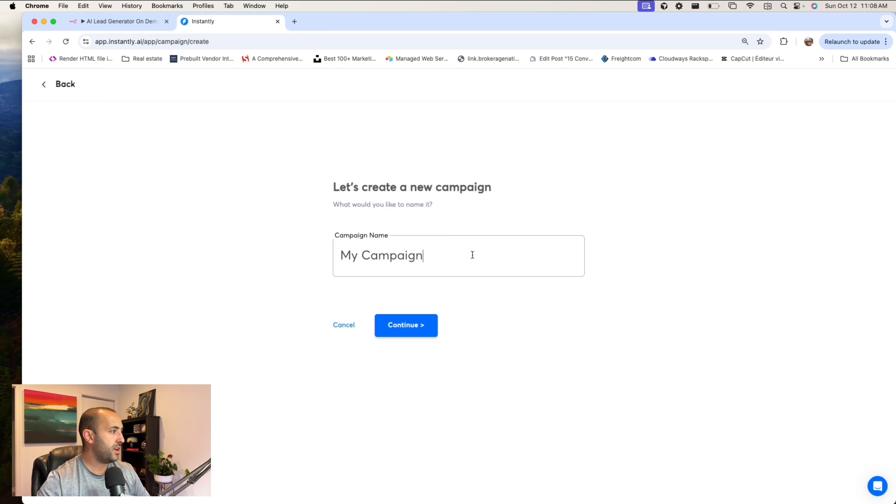
click(60, 83)
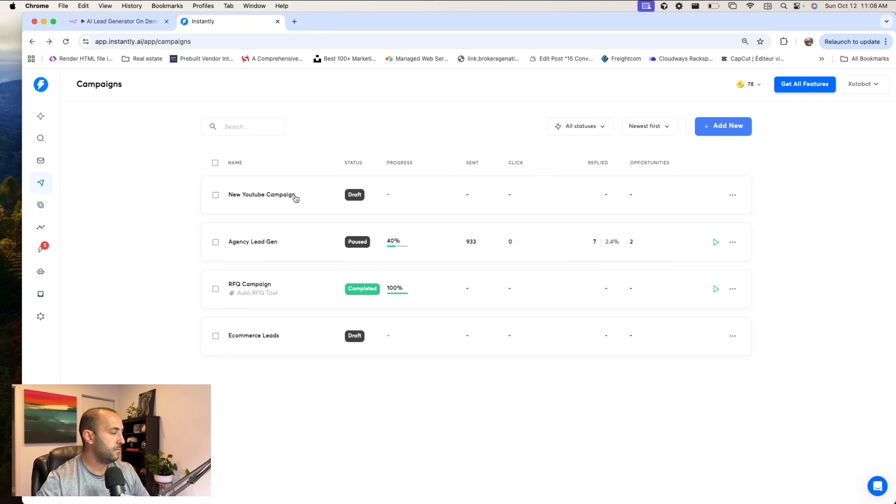
- Create a new Instantly campaign named Youtube Campaign
click(696, 129)
click(491, 254)
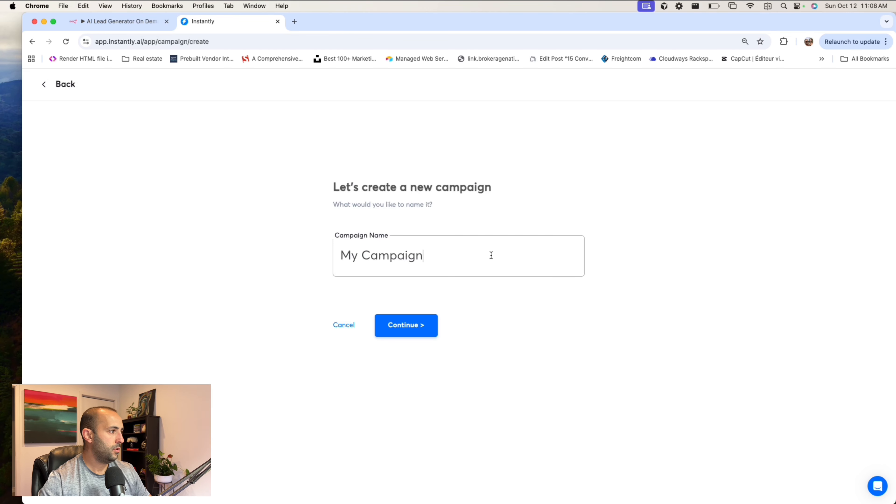
key(super+a)
text(Youtube Campaign)
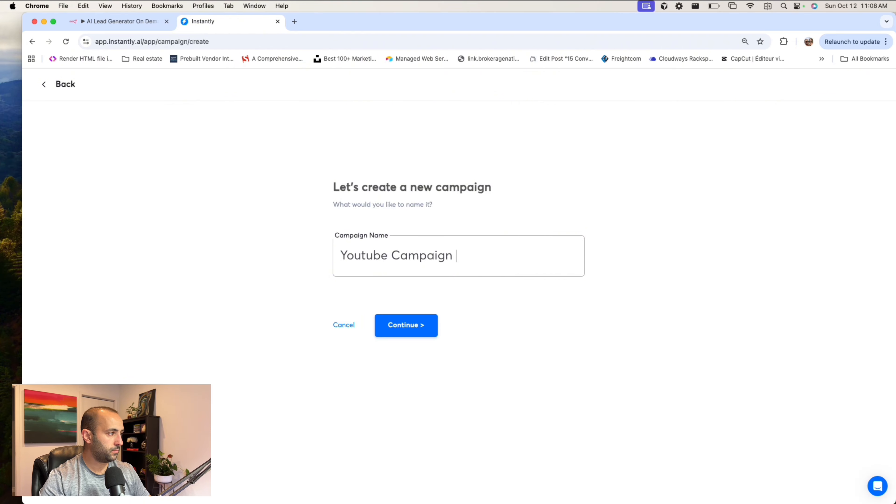
key(Return)
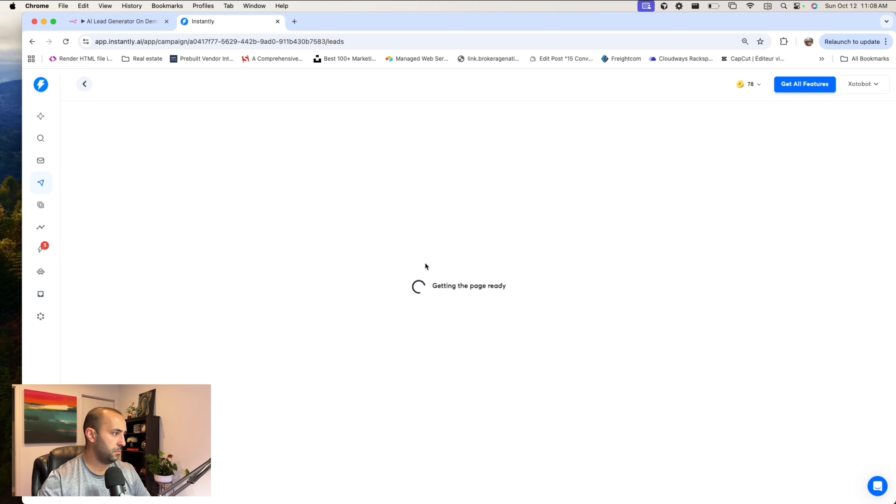
- Look at the new campaign's empty sequence, and open the email sequence of New Youtube Campaign
click(232, 128)
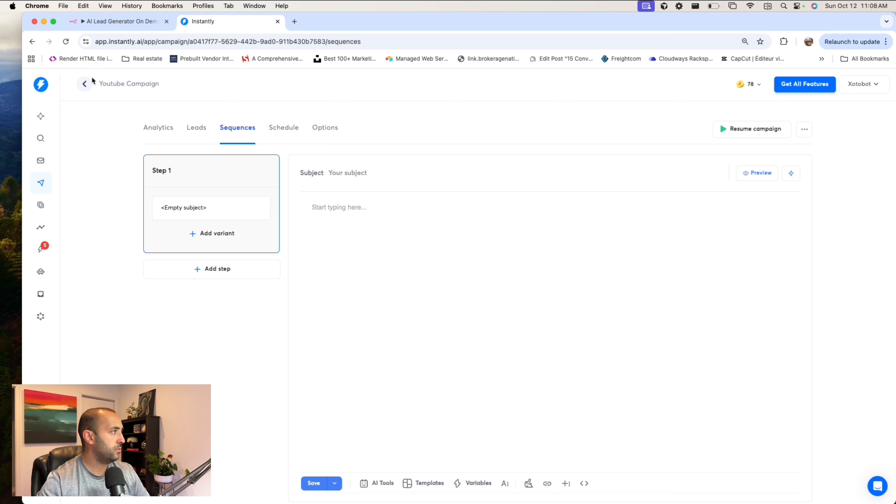
click(85, 84)
click(245, 240)
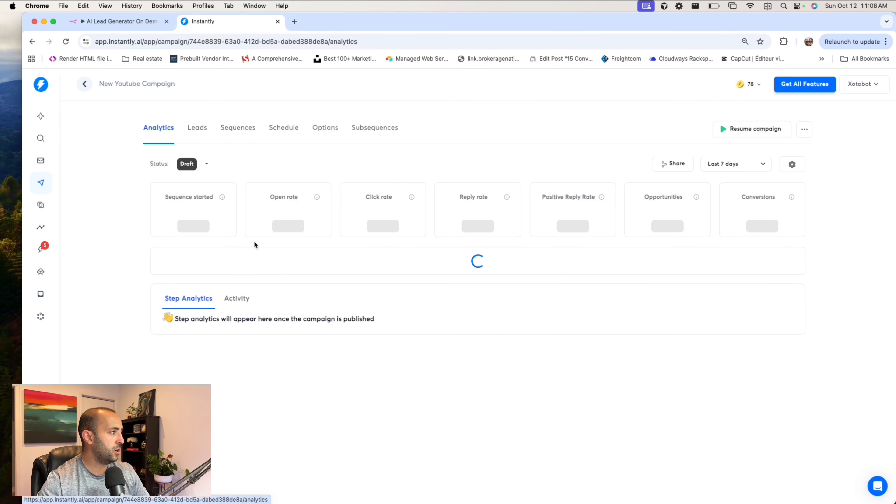
click(237, 127)
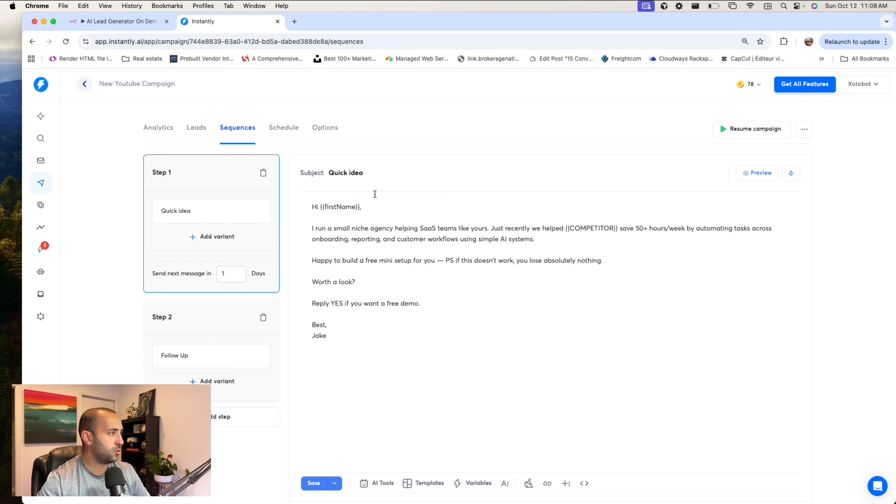
- Reword the Step 1 email's "SaaS teams like yours" to "Realtors like you"
click(355, 209)
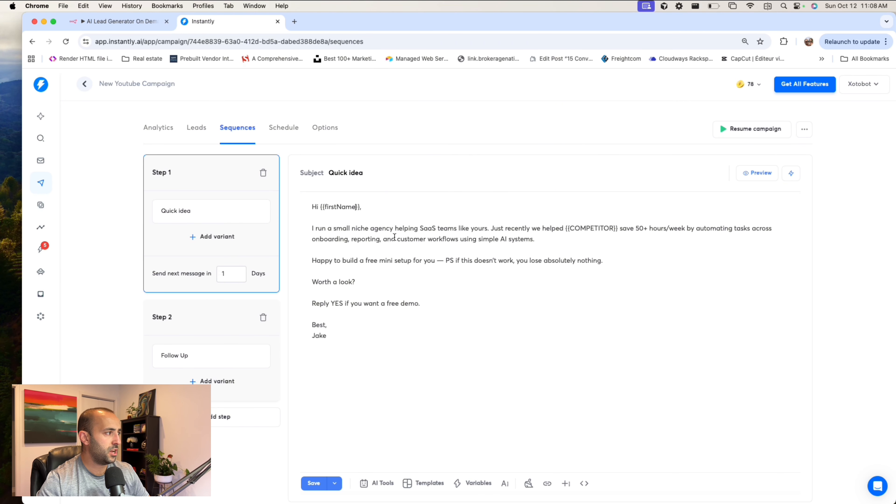
drag(417, 227, 493, 228)
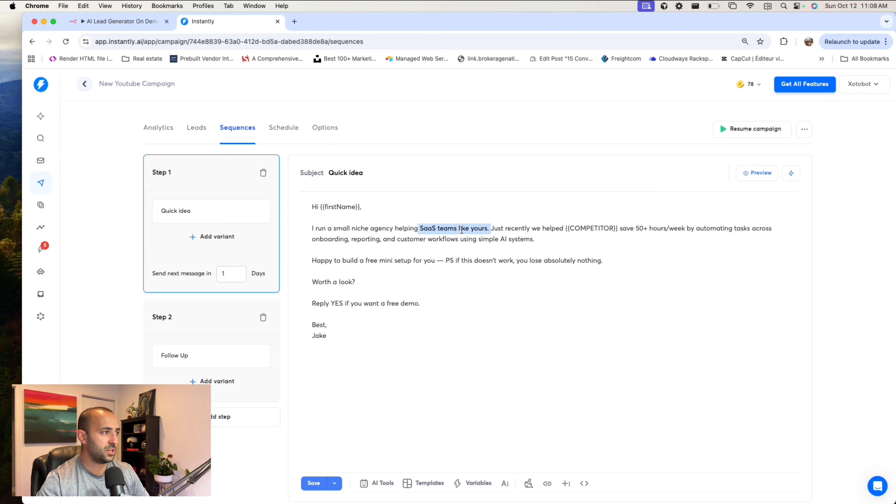
click(409, 229)
click(436, 230)
key(BackSpace)
key(BackSpace)
key(BackSpace)
key(BackSpace)
text(Realtors)
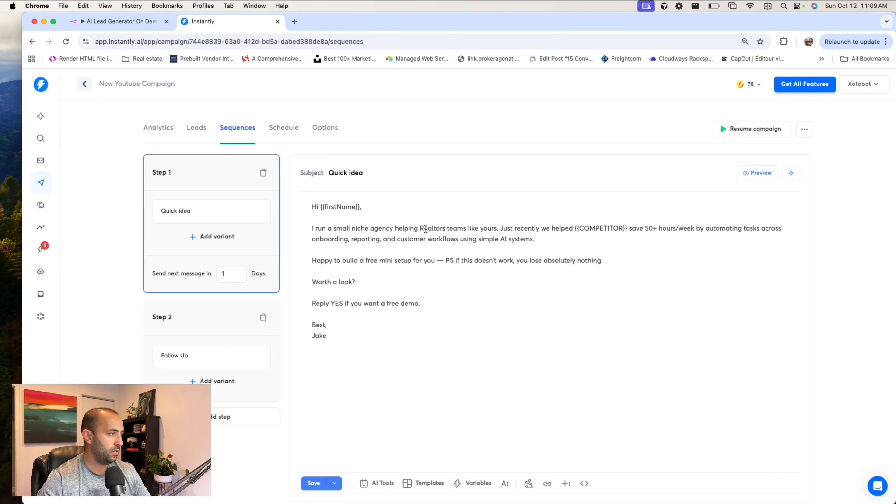
drag(465, 228, 442, 229)
text(s)
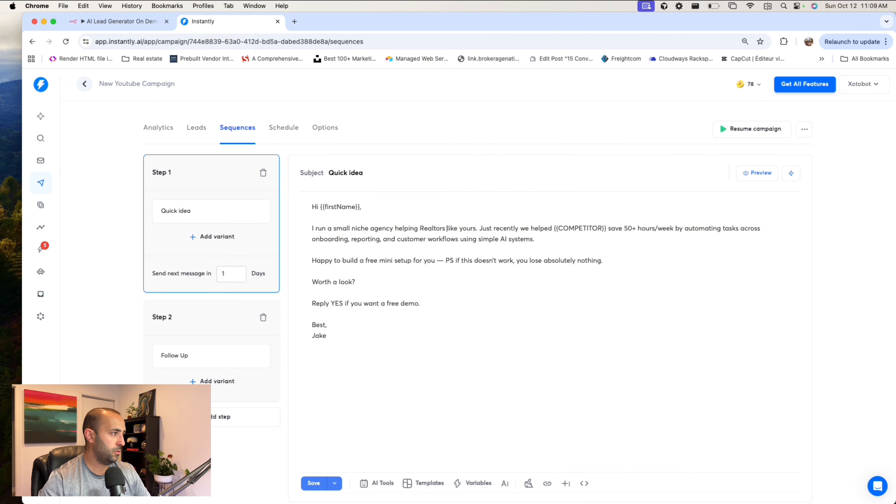
click(476, 229)
key(BackSpace)
key(BackSpace)
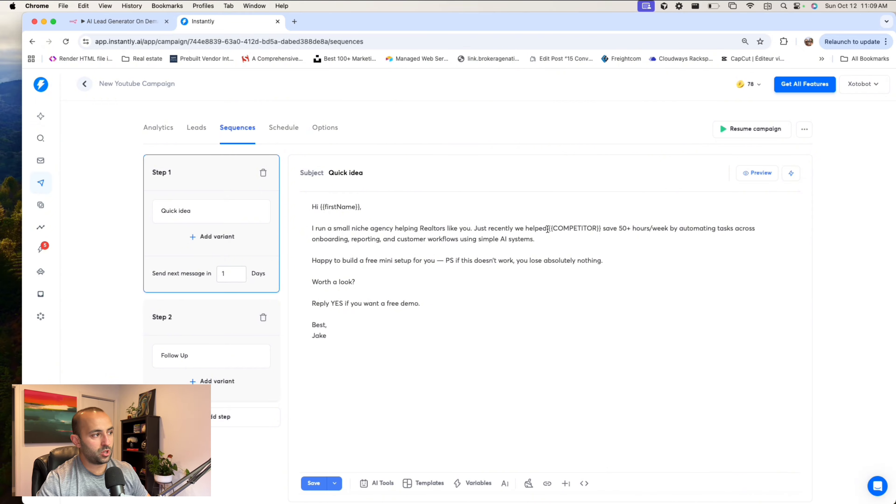
click(605, 228)
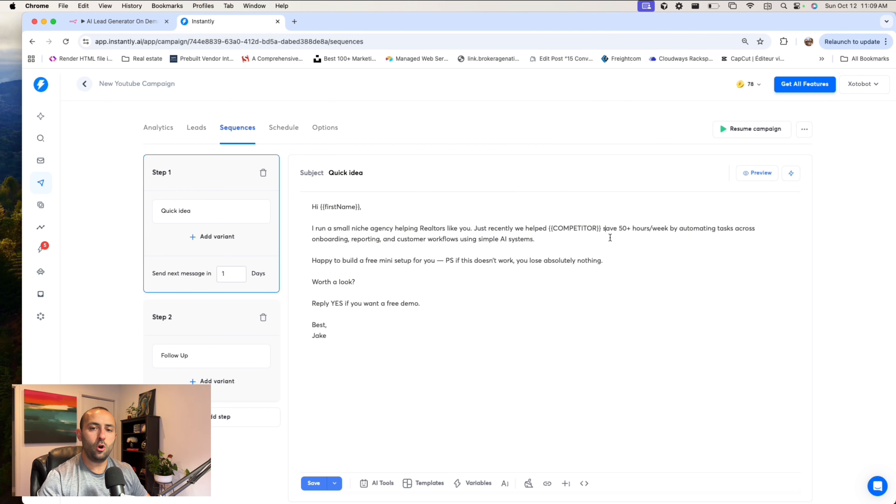
- View the Step 2 follow-up email and set the delay after Step 1 to 2 days
click(190, 327)
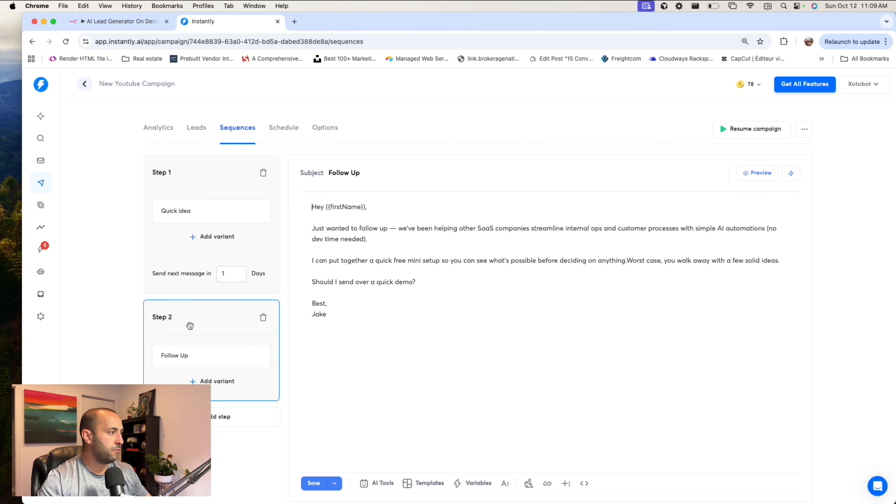
click(231, 276)
key(BackSpace)
text(2)
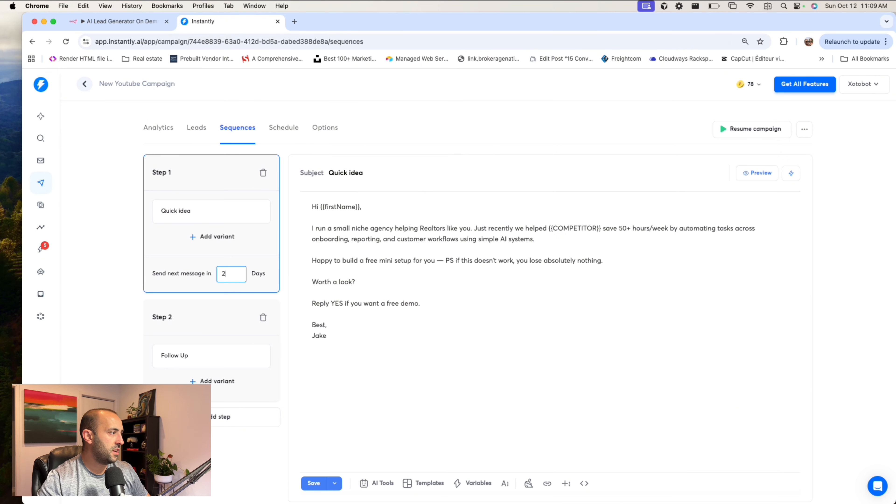
click(386, 303)
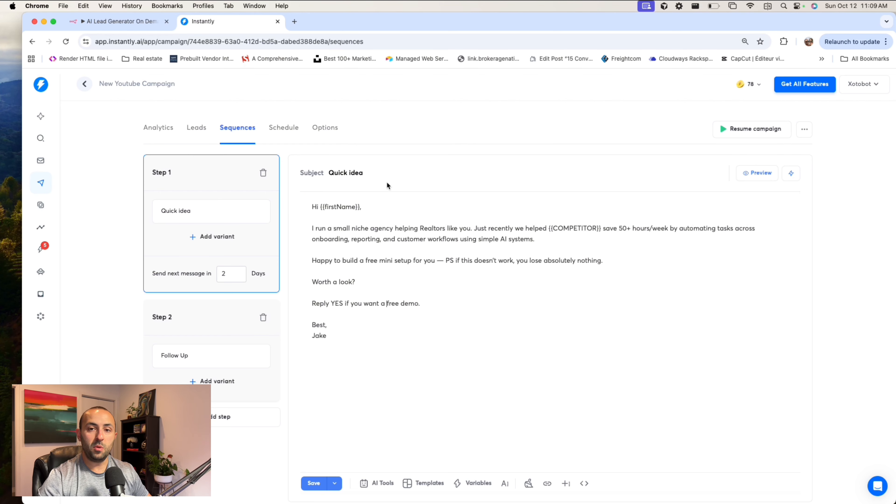
- Switch to the n8n workflow and review the Instantly node's Email, First Name, Last Name and Personalization fields
click(116, 22)
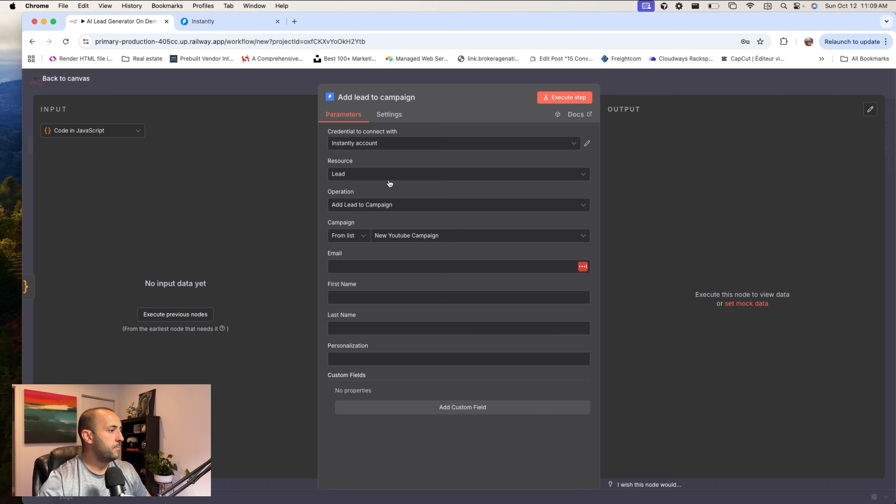
click(386, 268)
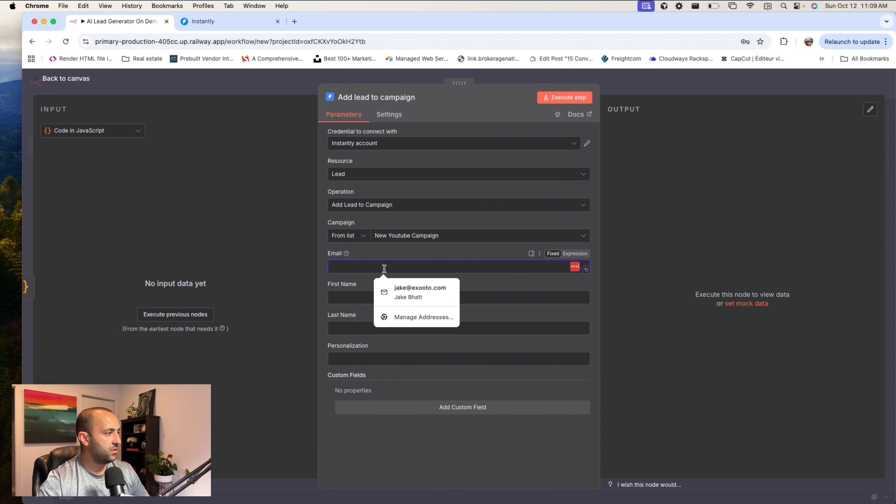
click(349, 297)
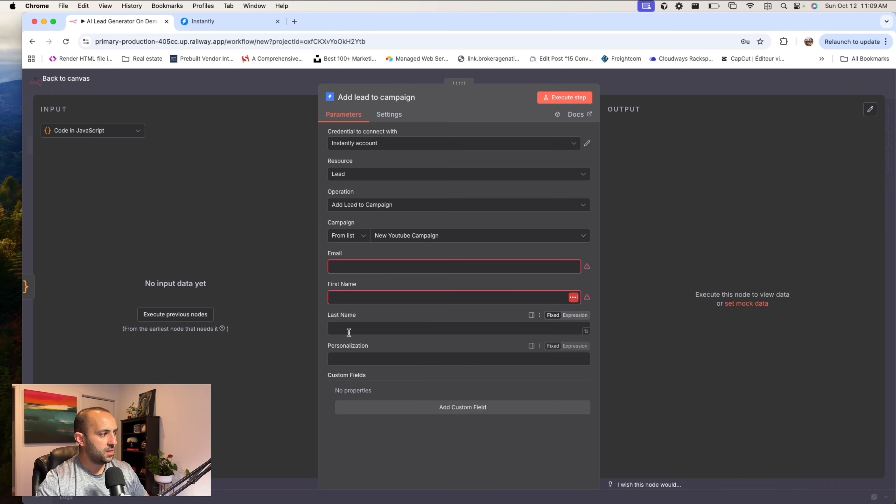
click(351, 328)
click(352, 359)
click(356, 328)
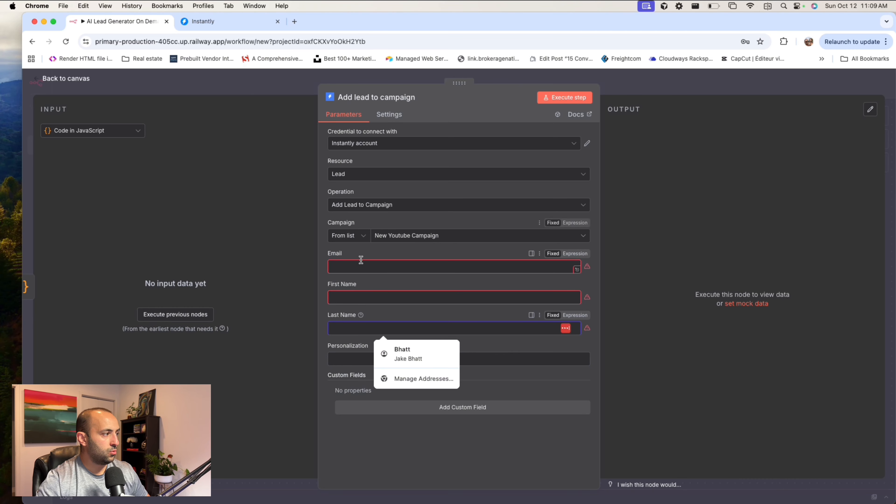
click(565, 359)
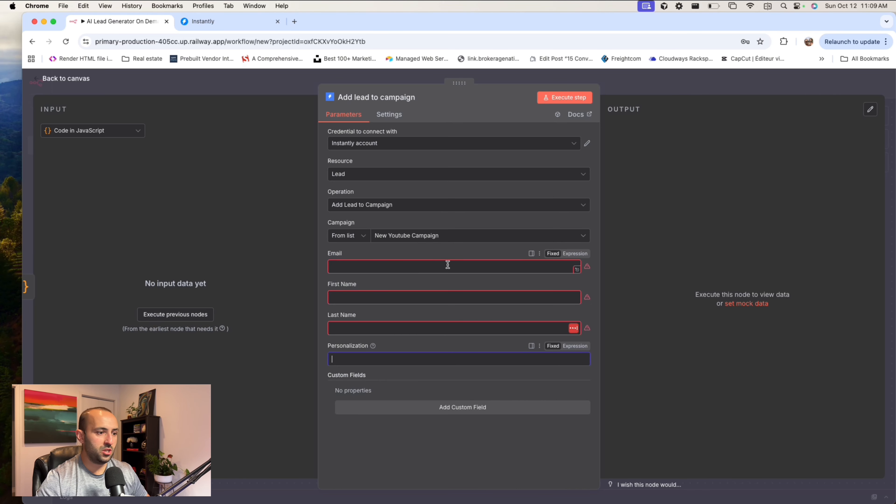
- Delete the Add lead to campaign node and execute the remaining workflow through the Code in JavaScript node
click(700, 85)
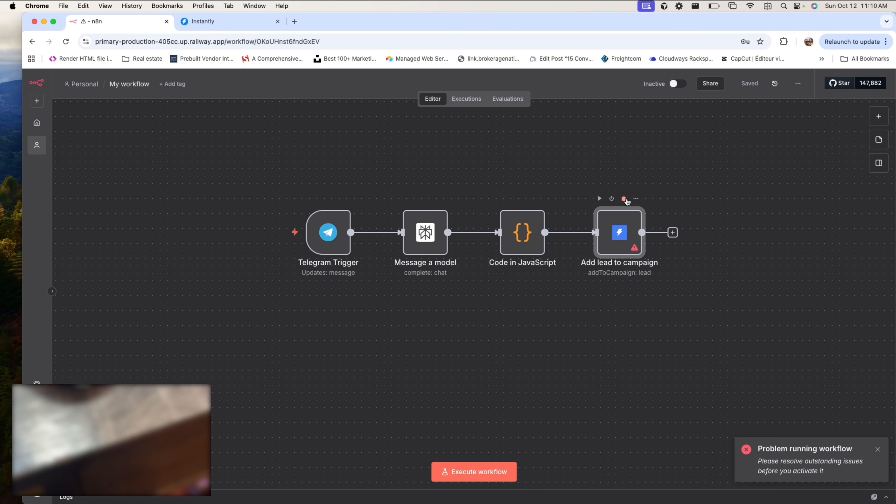
click(623, 200)
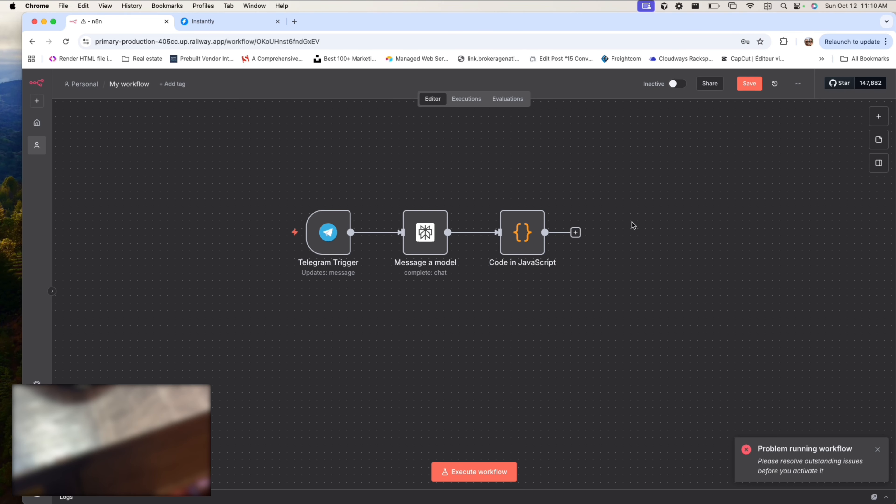
click(480, 473)
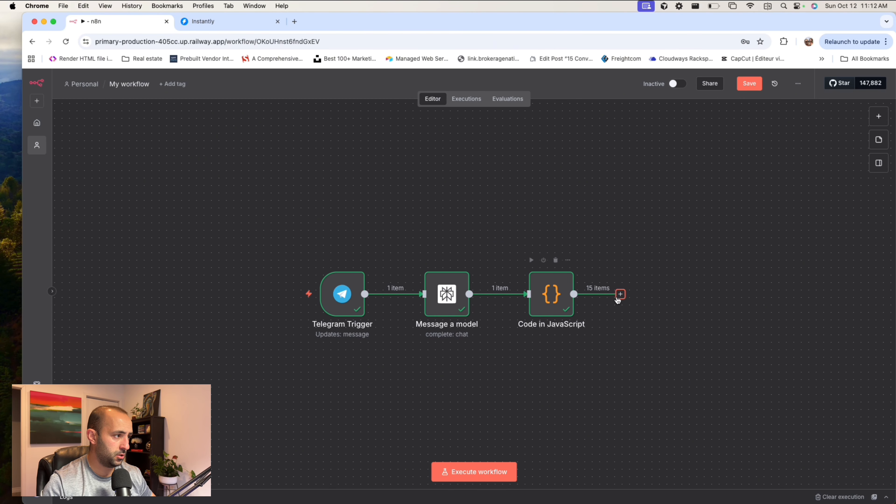
- Add an Instantly Add lead to campaign node after the Code in JavaScript node and choose New Youtube Campaign as its campaign
click(619, 294)
text(inst)
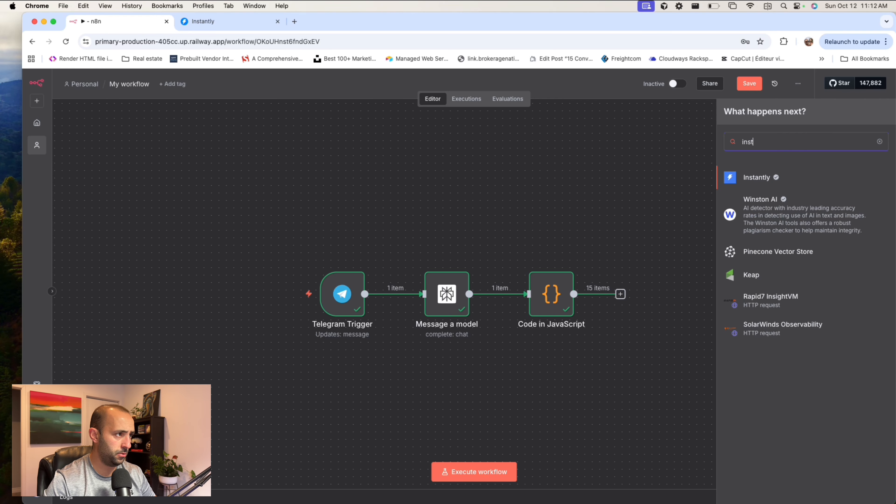
click(766, 178)
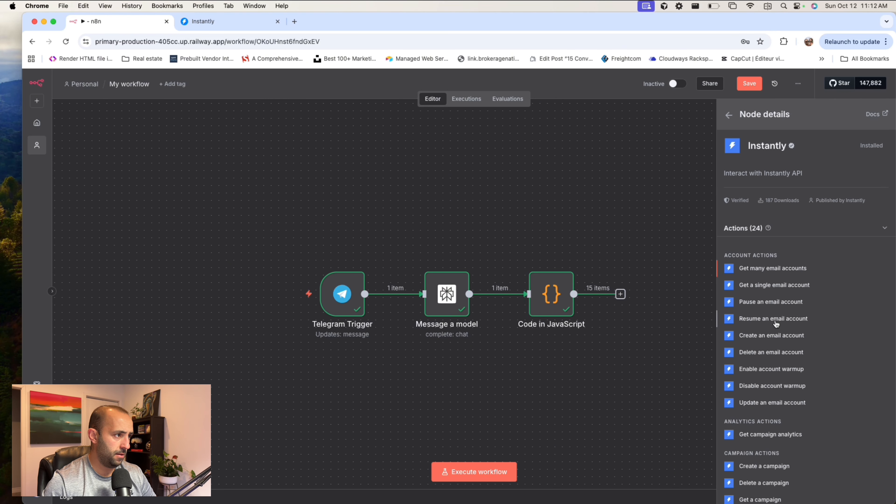
scroll(776, 353, down, 4)
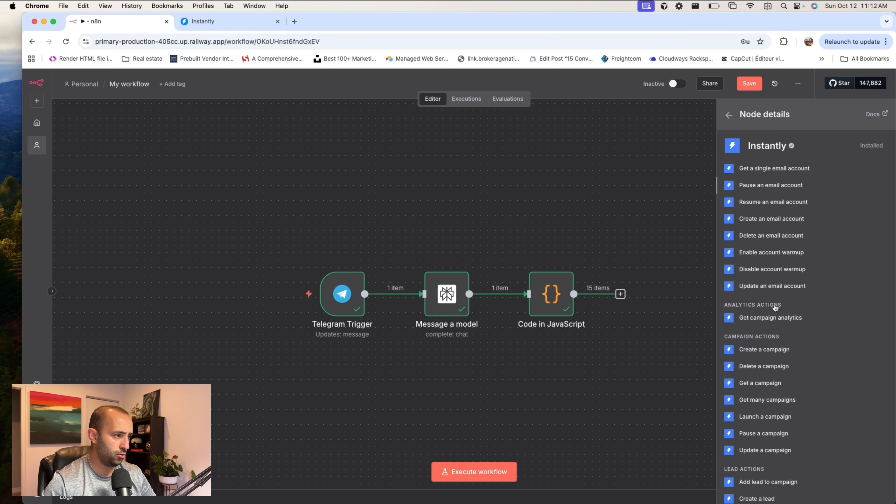
scroll(767, 425, down, 2)
click(770, 423)
click(409, 237)
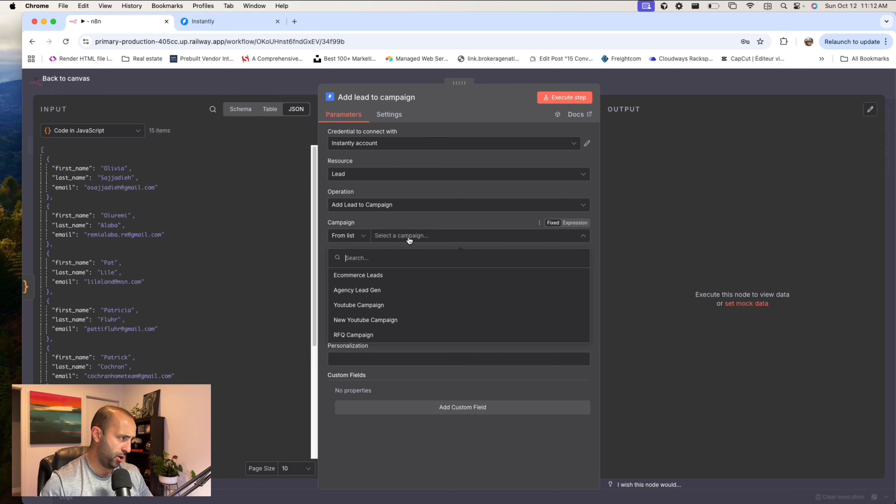
click(390, 319)
- Map the Add lead to campaign node's Email, First Name and Last Name to the Code output's email, first_name and last_name fields
click(408, 266)
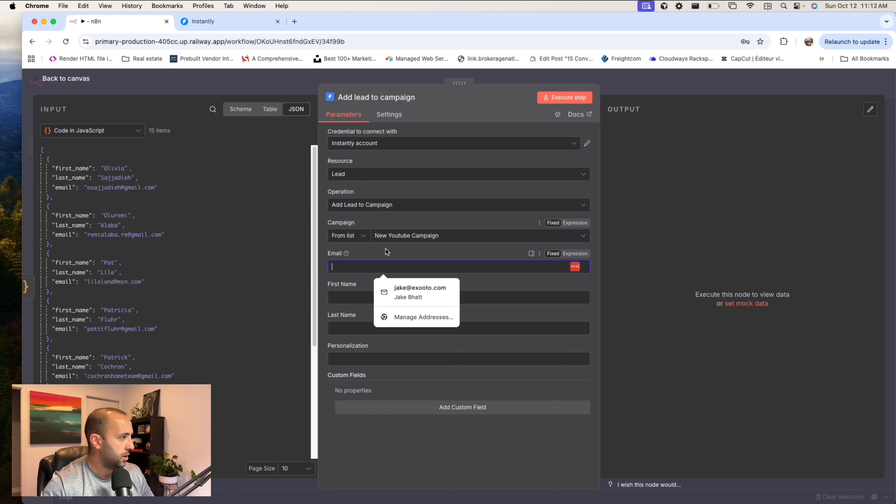
click(438, 189)
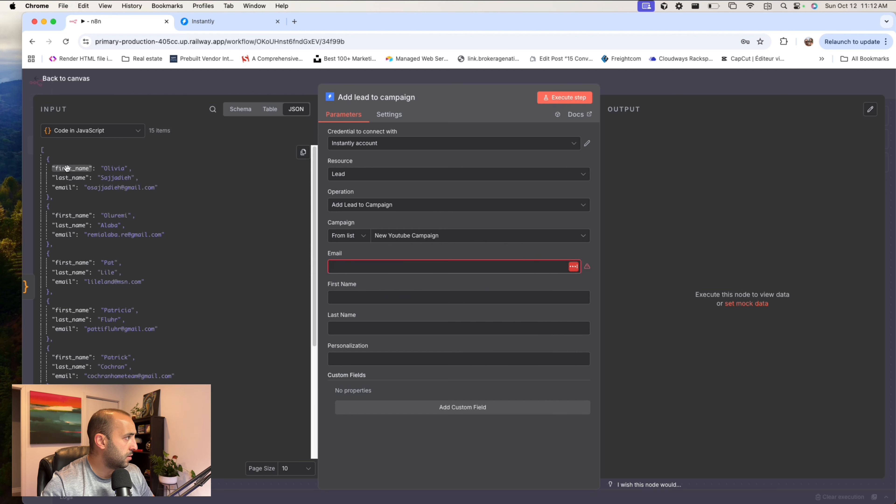
drag(67, 168, 349, 297)
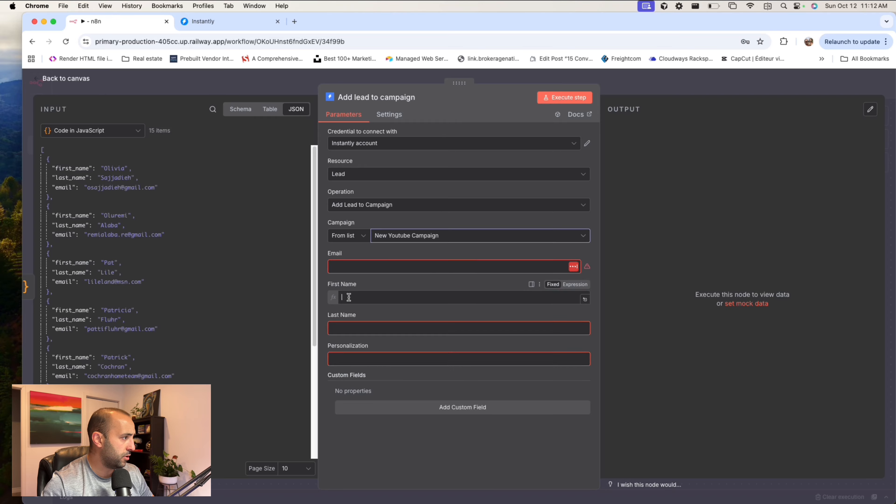
drag(69, 178, 353, 337)
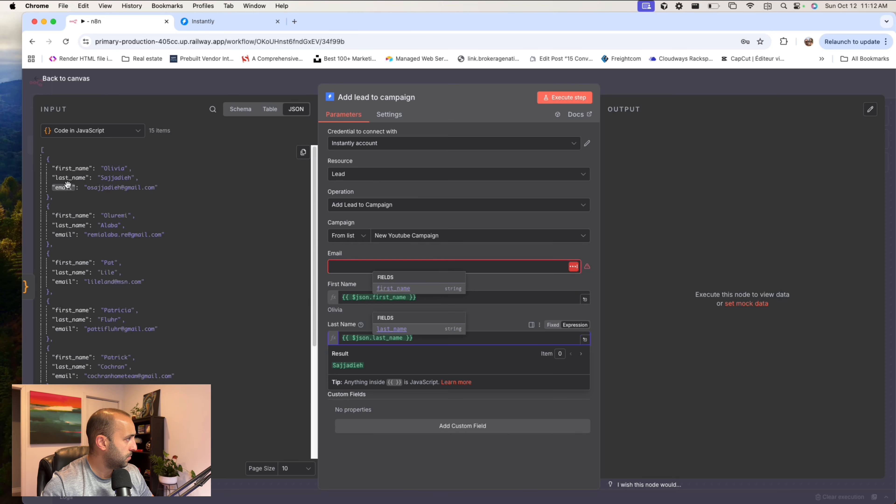
drag(64, 187, 342, 267)
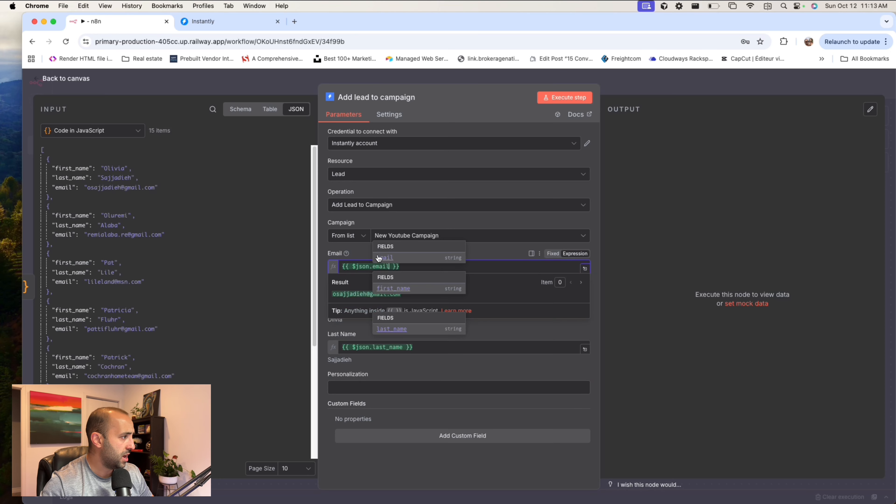
click(596, 268)
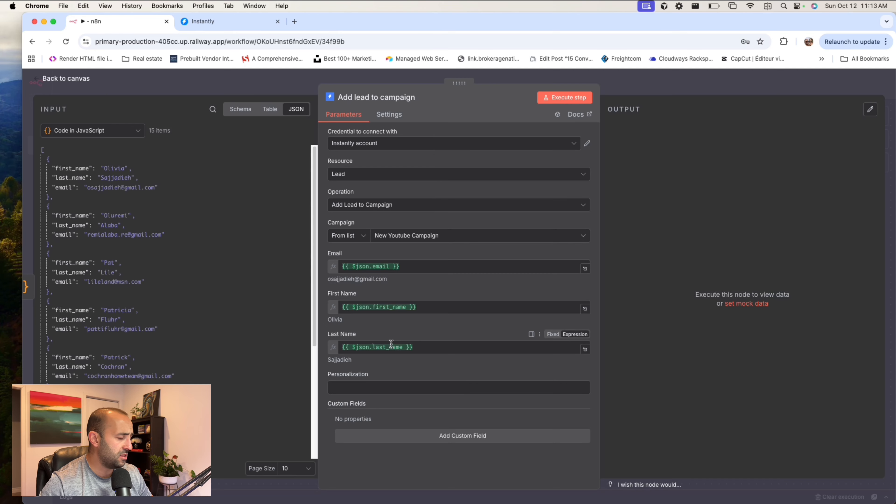
click(694, 86)
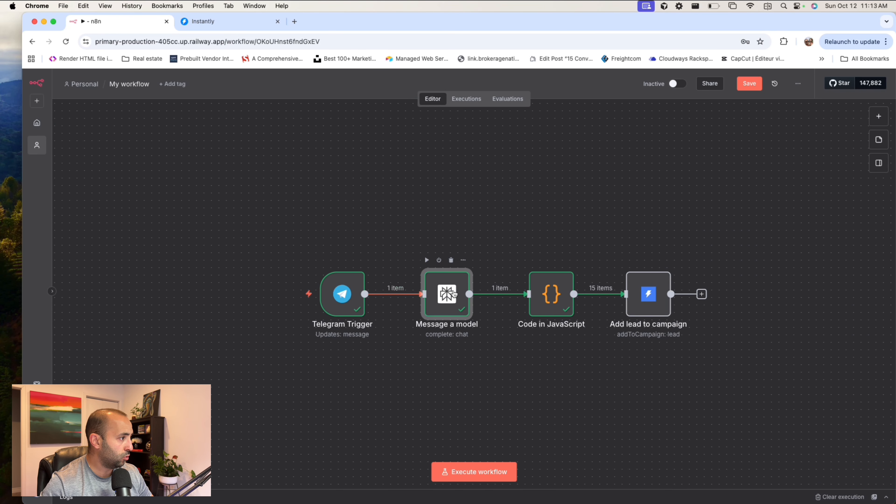
- Review the {{ $json.message.text }} expression in the Message a model node's prompt
double_click(455, 294)
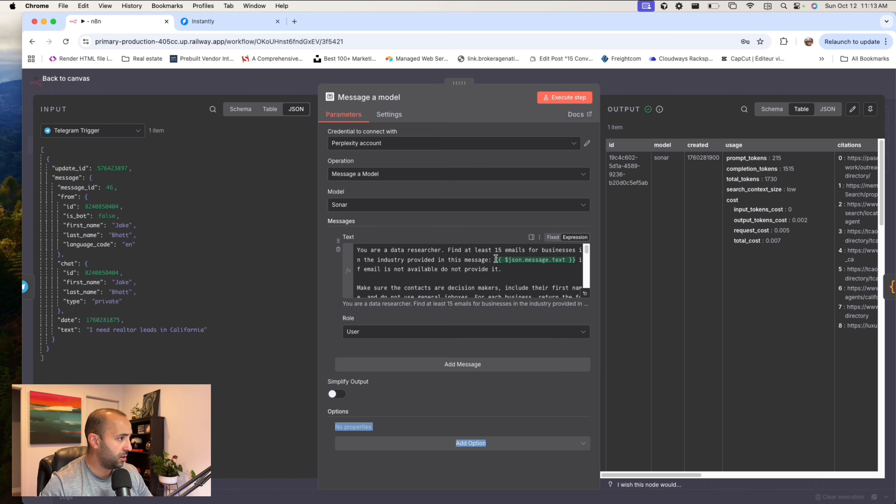
drag(494, 259, 573, 260)
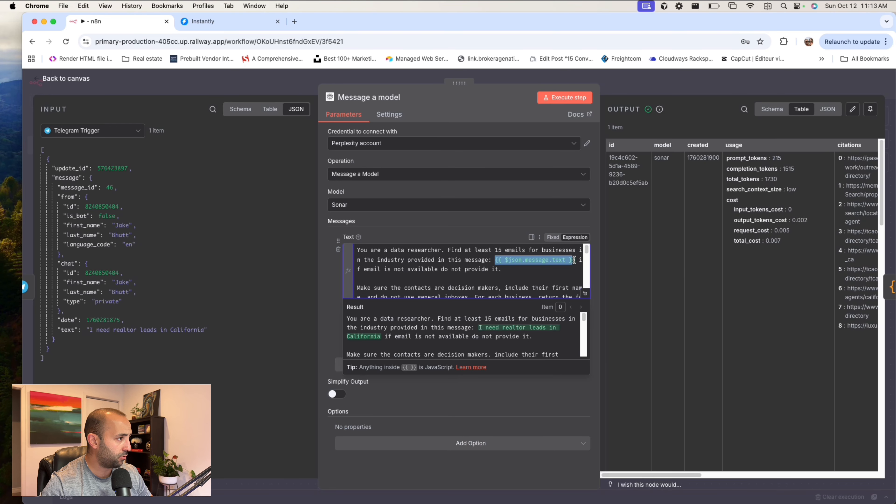
click(738, 80)
- Set the Add lead to campaign node's On Error behaviour to Continue (using error output)
scroll(686, 200, right, 5)
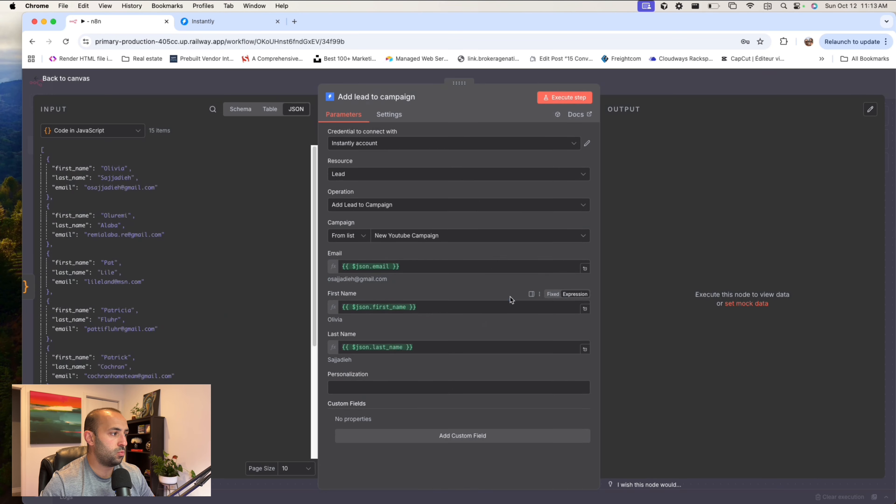
double_click(508, 294)
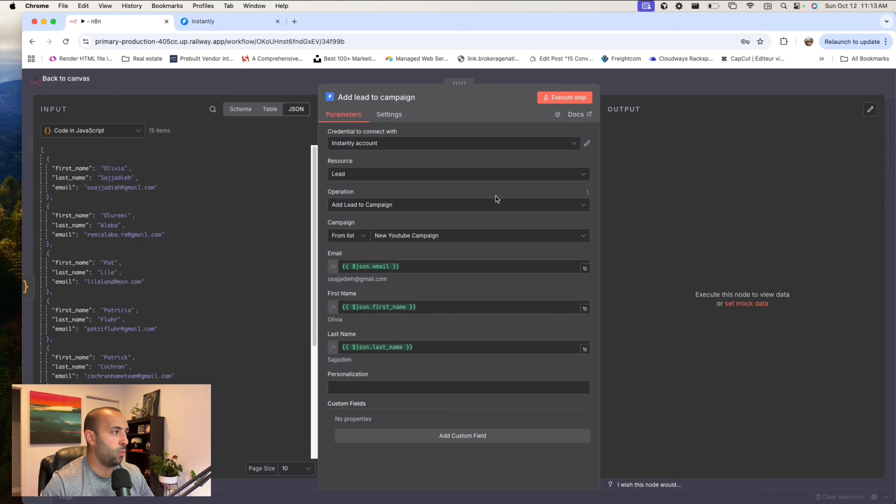
click(395, 120)
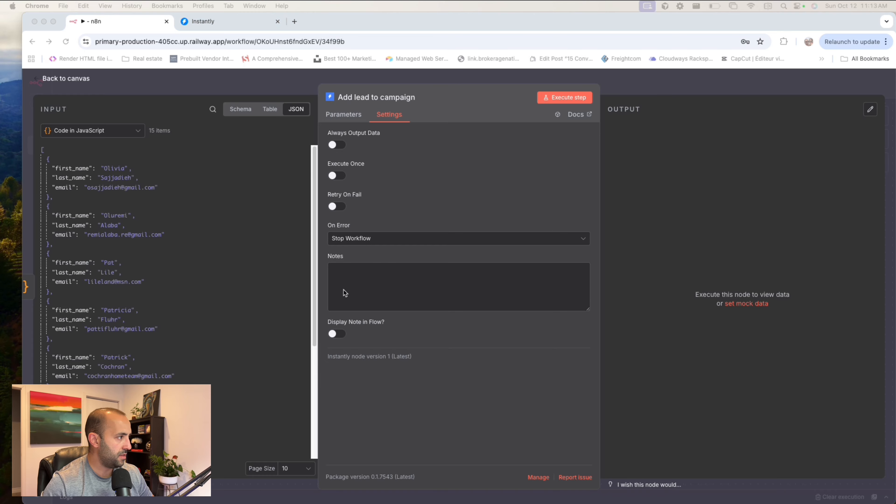
click(392, 241)
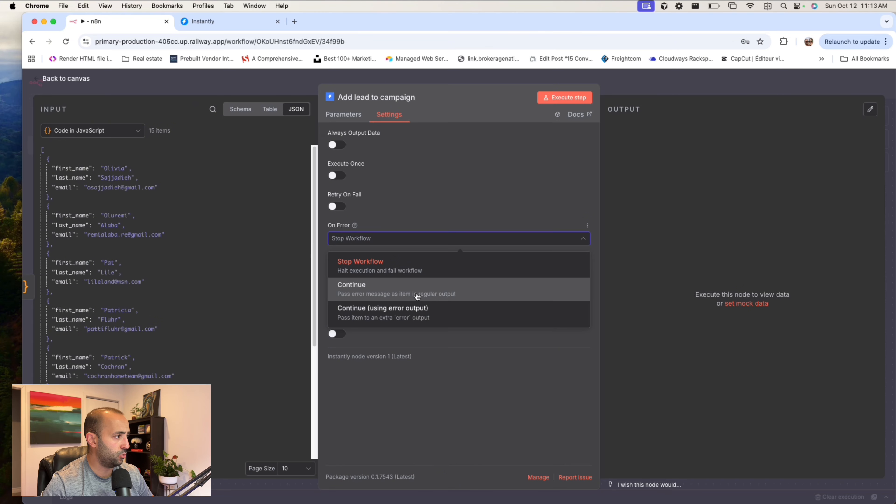
click(415, 313)
click(516, 188)
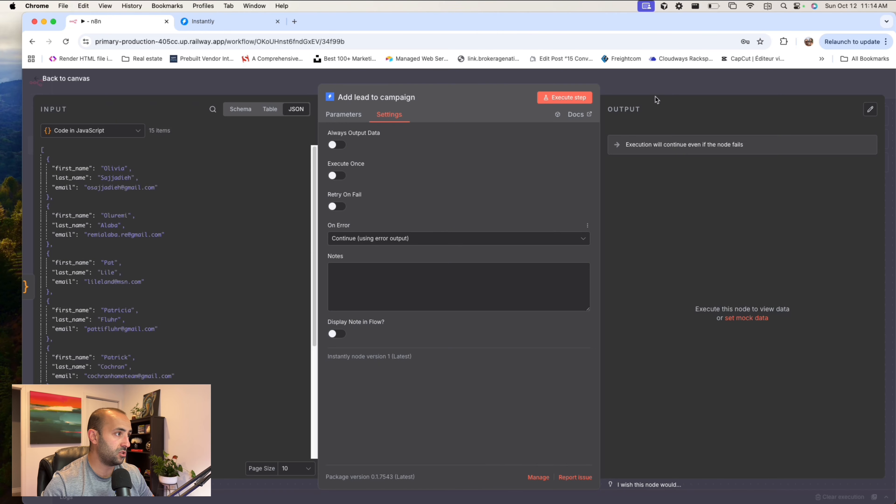
click(640, 91)
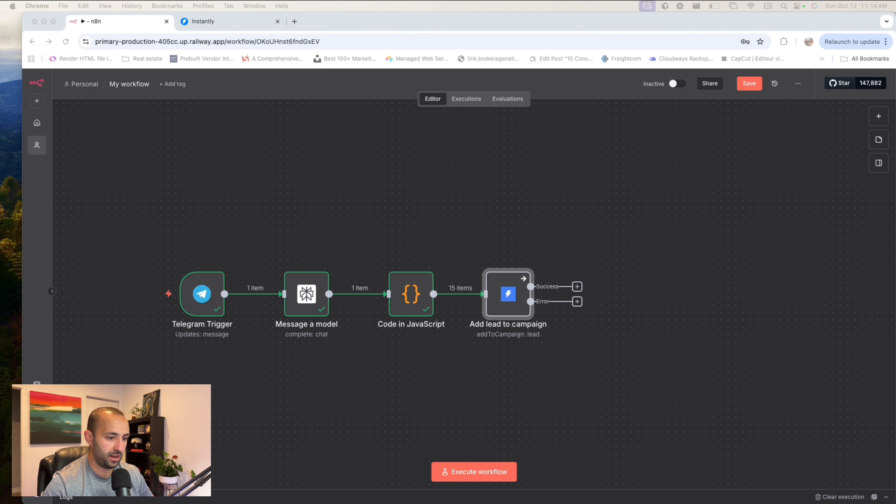
- Add a Telegram Send a text message node to the Success output of the Add lead to campaign node
click(585, 275)
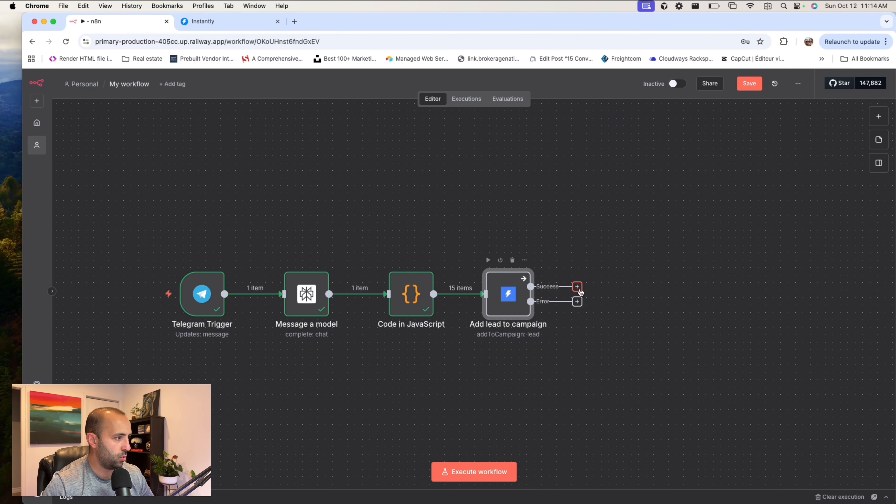
click(578, 288)
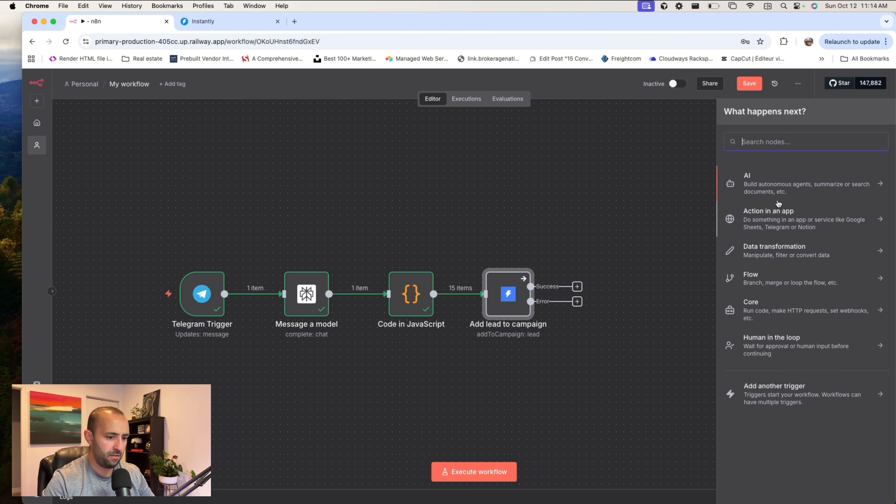
text(telegr)
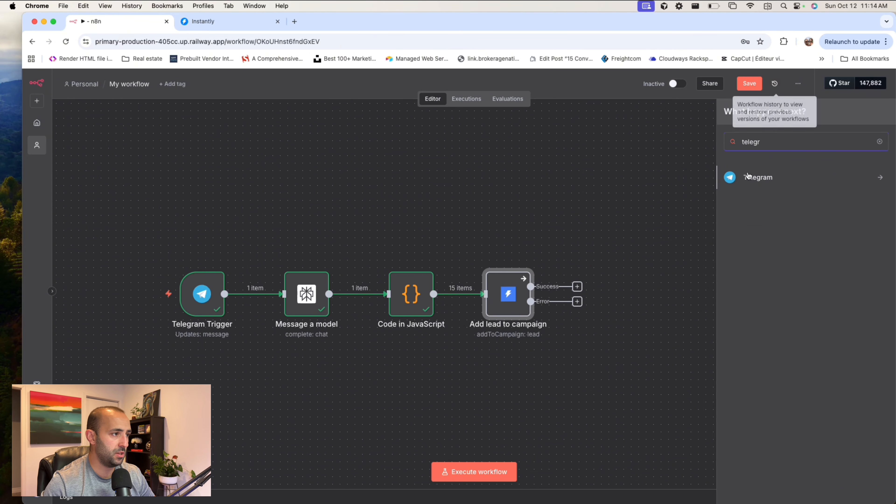
click(772, 178)
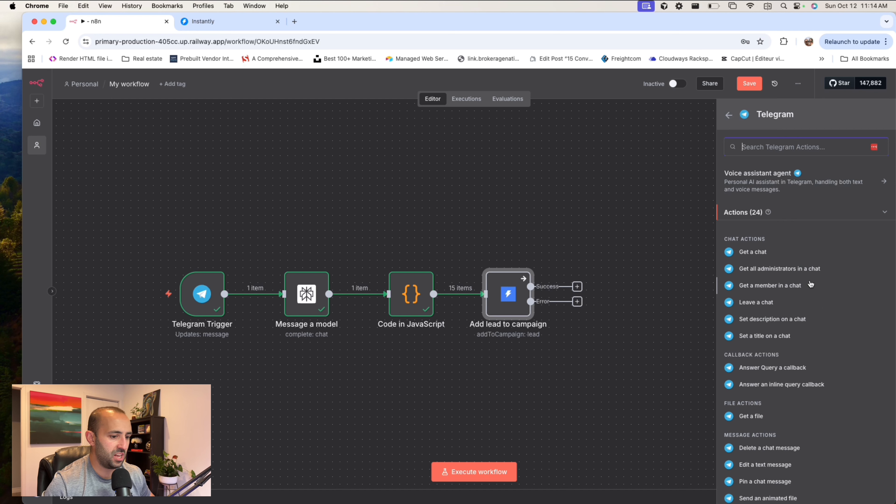
scroll(810, 285, down, 5)
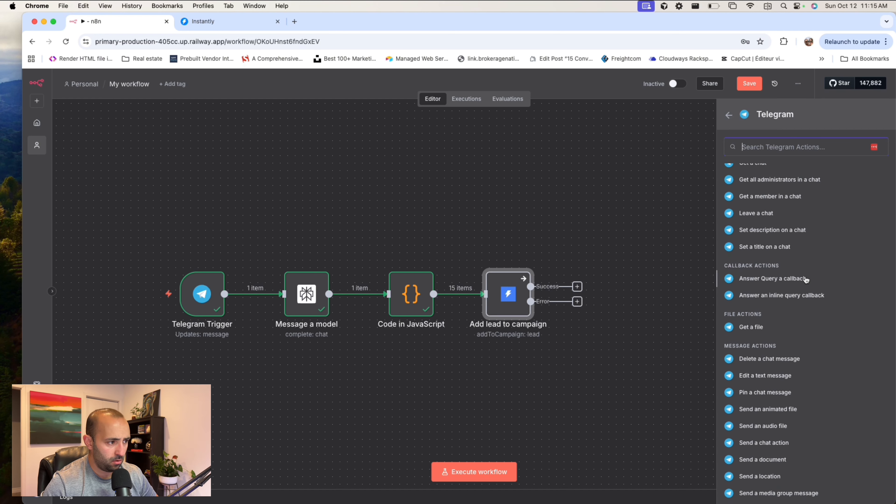
scroll(806, 280, down, 2)
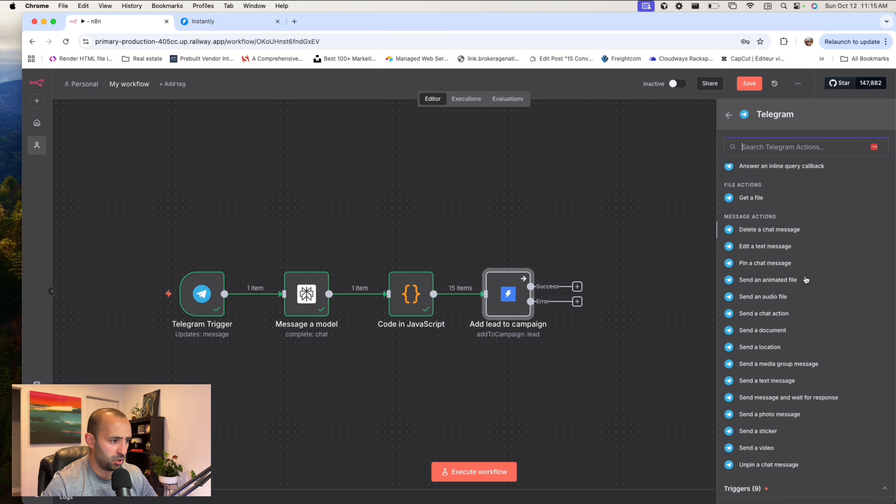
scroll(806, 280, up, 7)
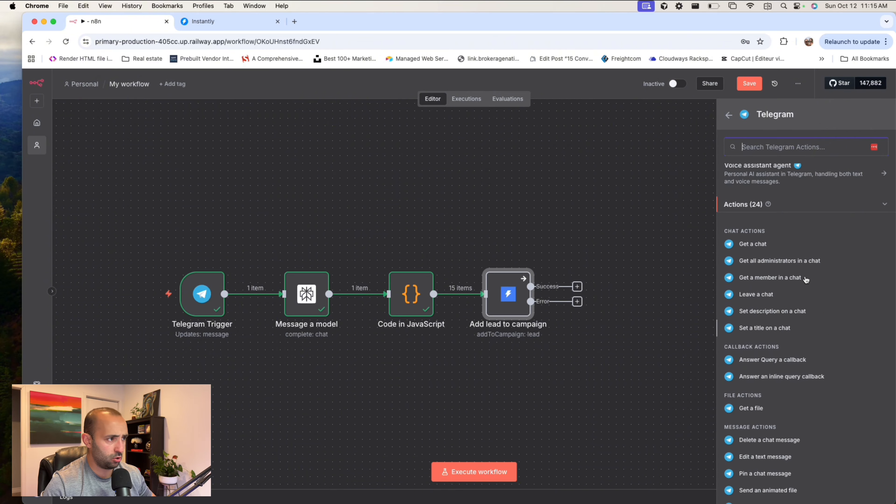
scroll(799, 240, down, 7)
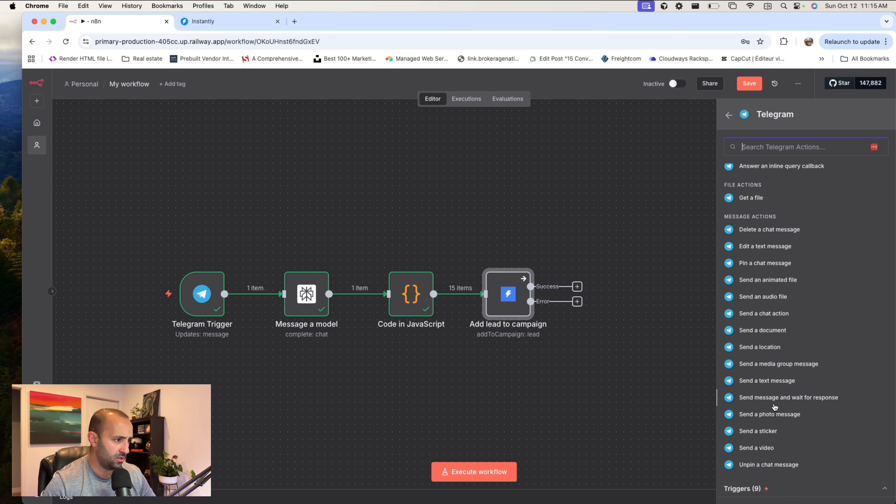
click(768, 381)
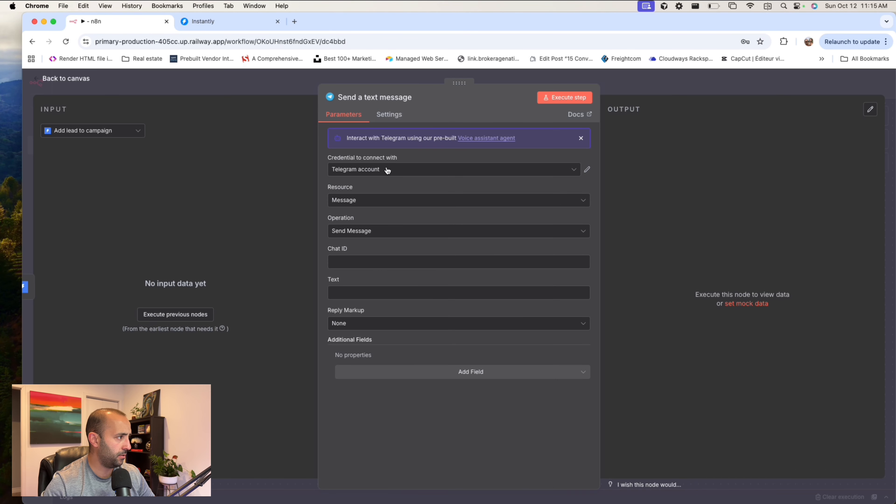
- Map the text message node's Chat ID to message.chat.id from the Telegram Trigger data
click(106, 130)
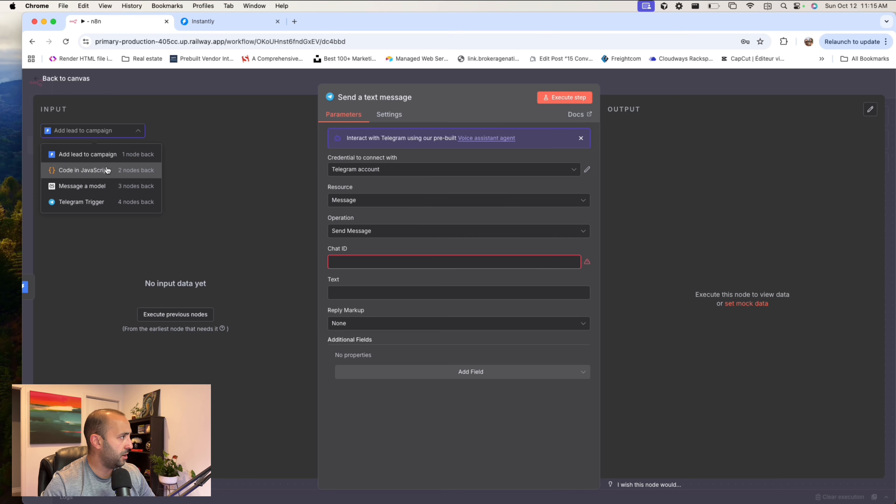
click(106, 201)
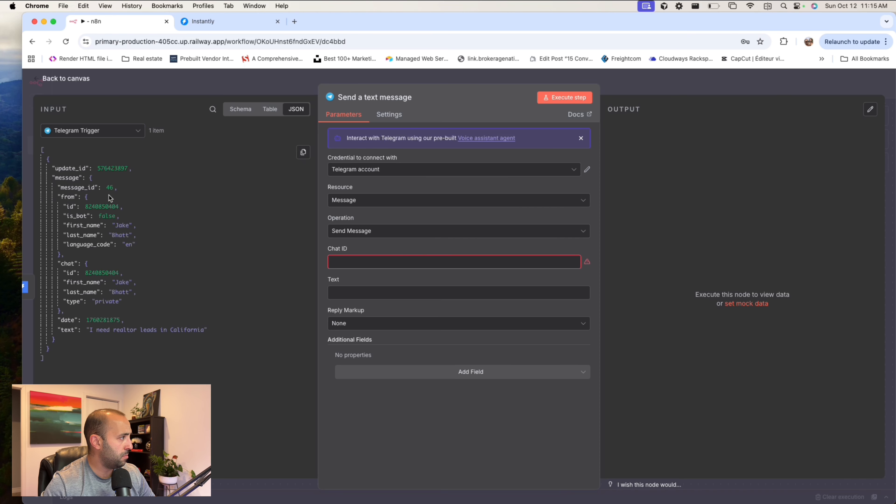
click(367, 262)
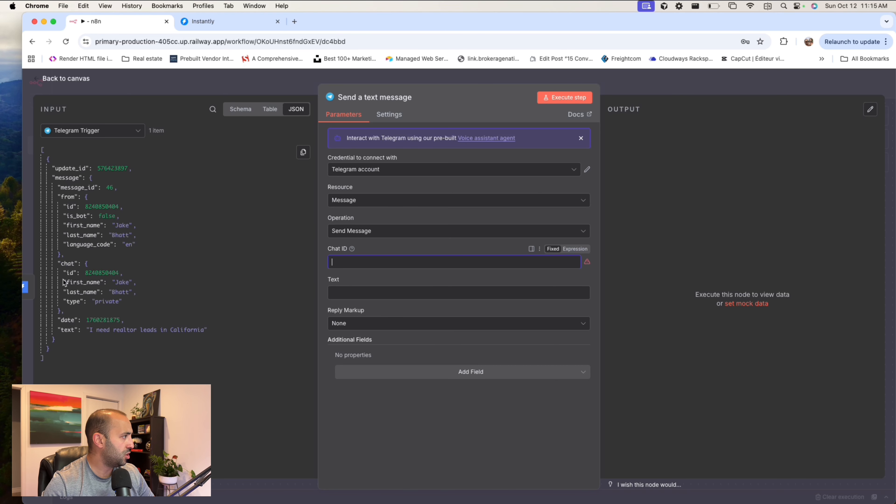
drag(105, 272, 388, 264)
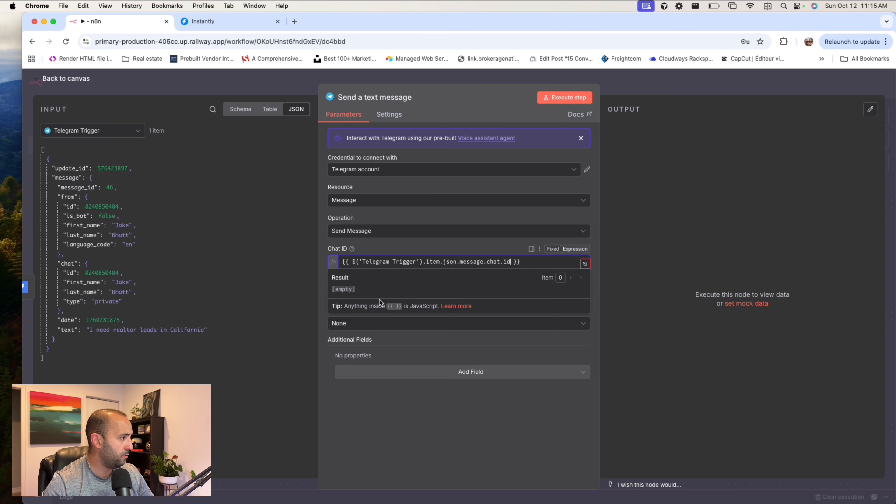
click(413, 250)
- Paste "Hey Boss - I've now added the leads to your campaign." as the Telegram message's text
click(394, 293)
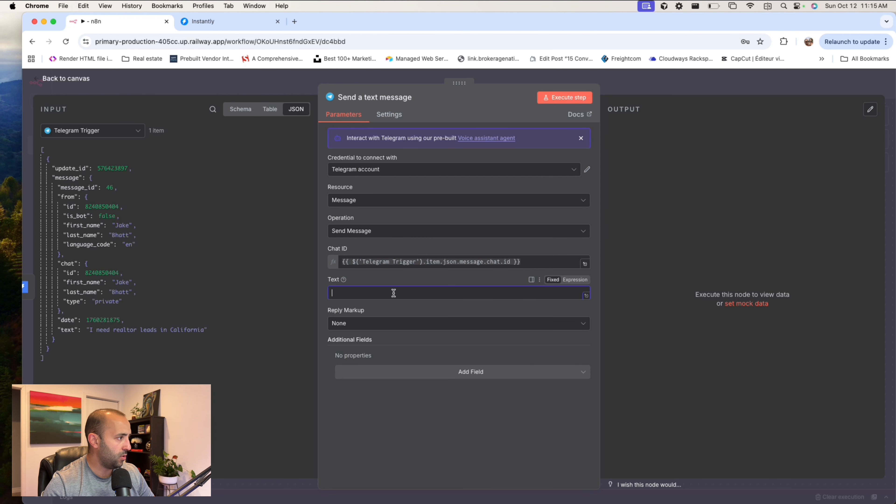
key(super+Tab)
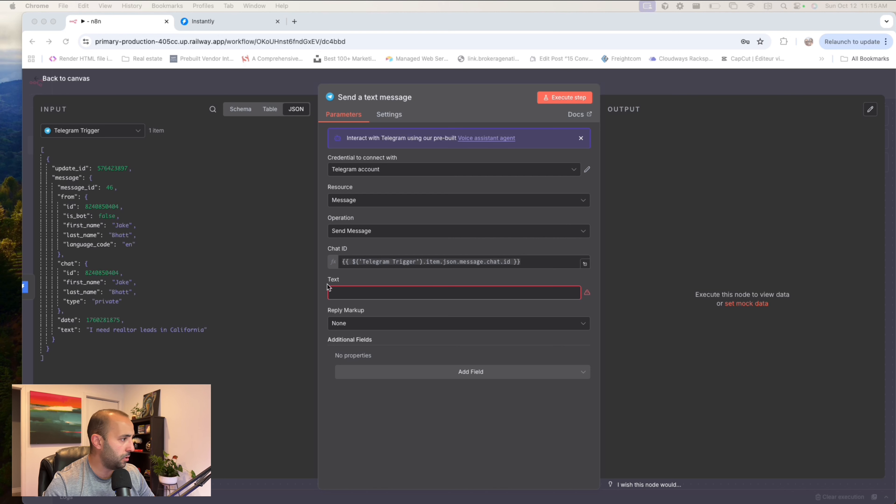
click(385, 293)
text(Hey Boss - I've now added the leads to your campaign.)
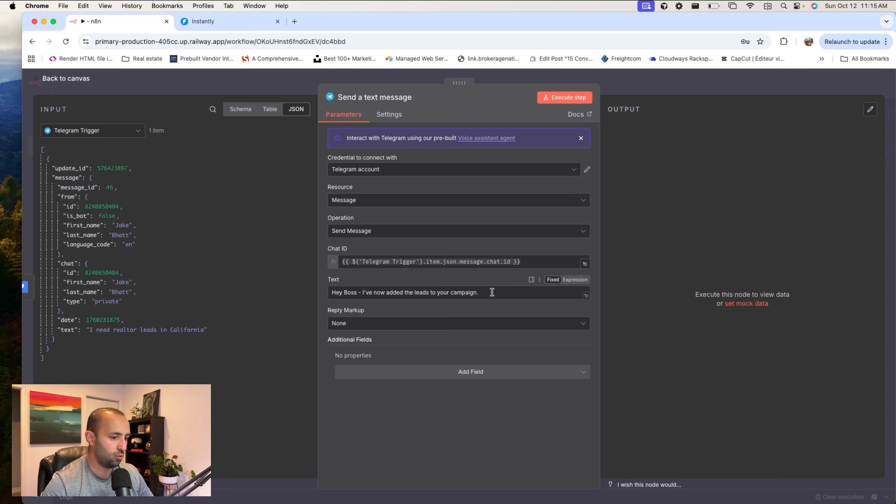
- Enable Execute Once for the Send a text message node and return to the workflow canvas
click(391, 116)
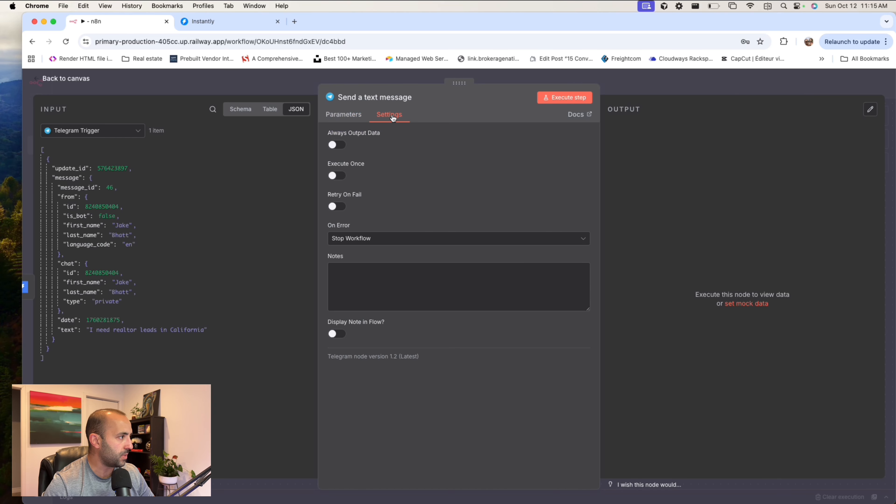
click(337, 176)
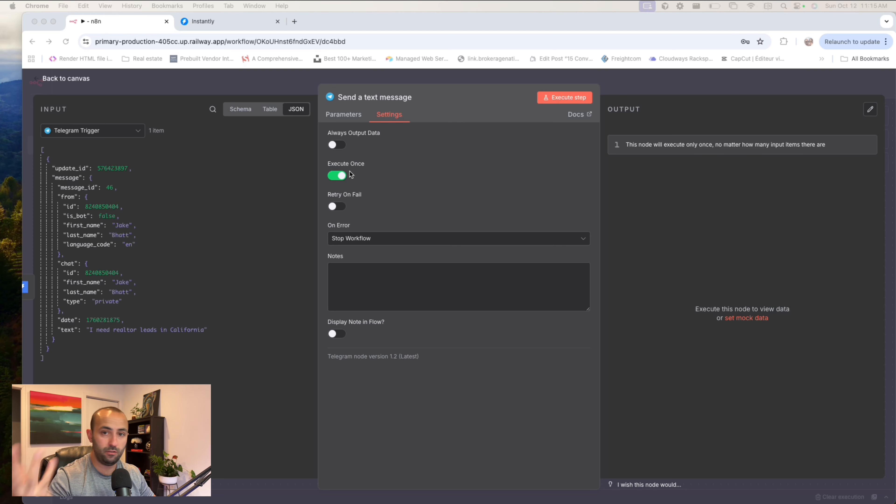
click(667, 86)
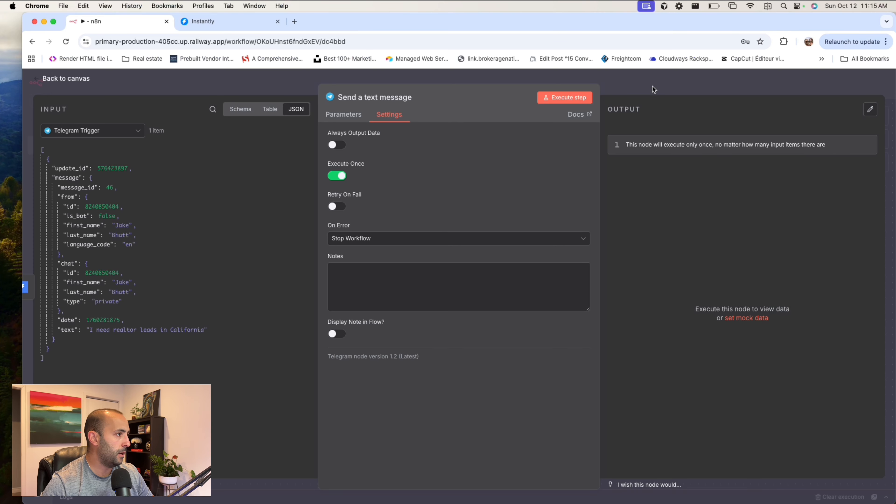
click(652, 86)
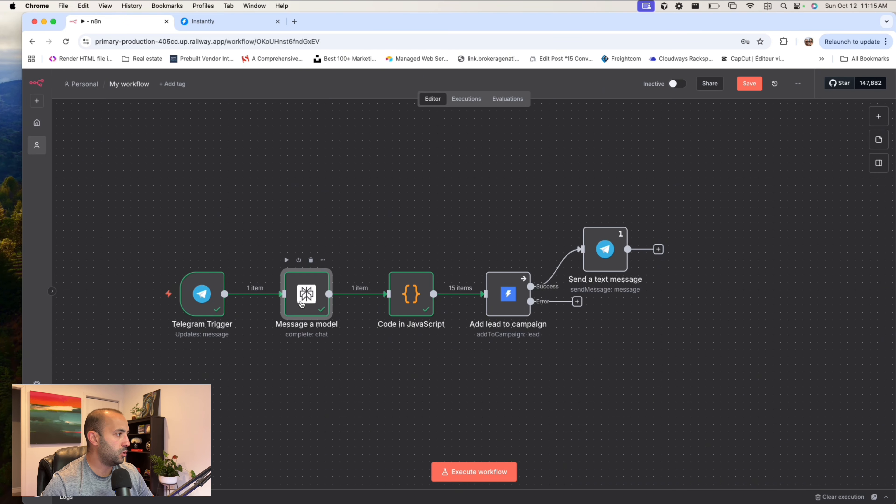
- Review the requested number of emails in the Message a model node's prompt and return to the canvas
double_click(306, 294)
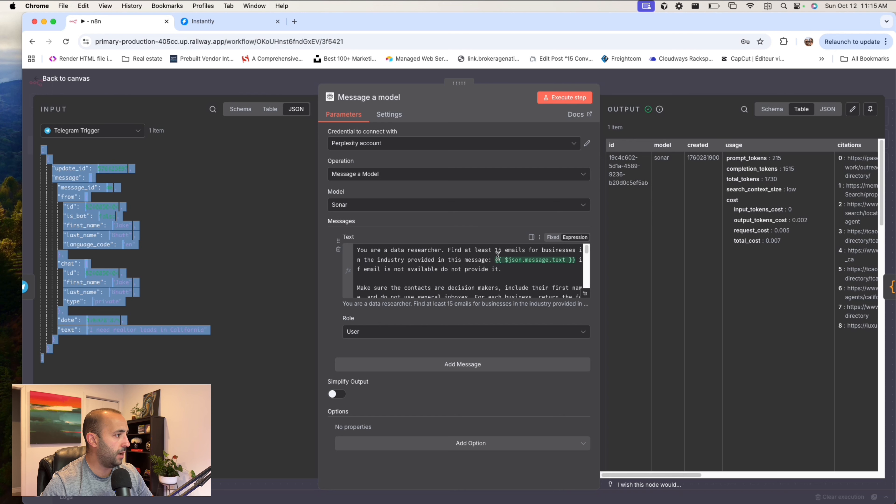
double_click(498, 250)
drag(500, 249, 512, 252)
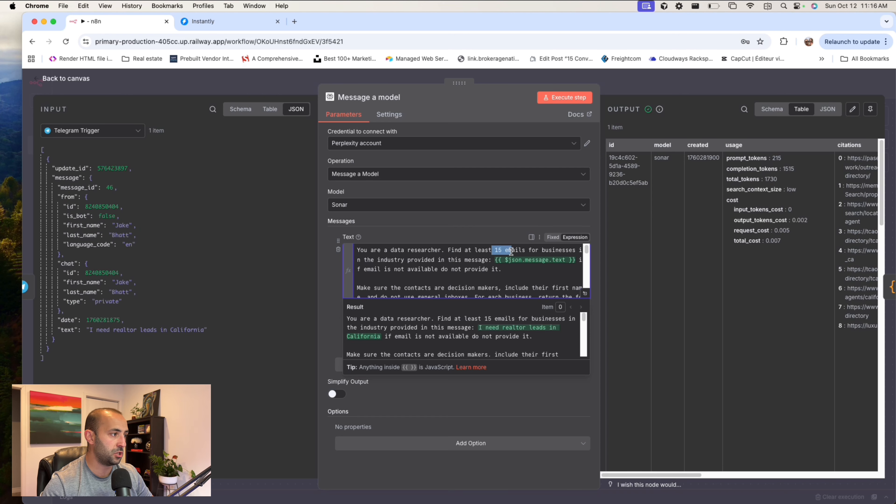
click(502, 250)
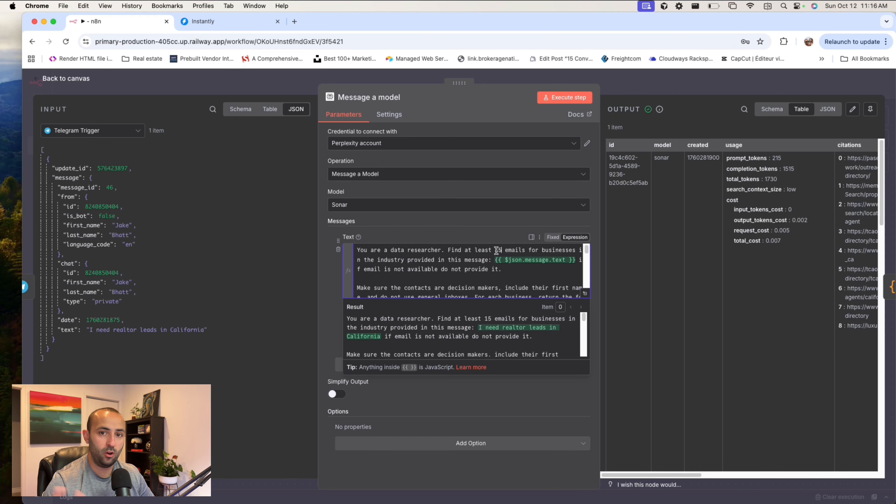
click(665, 83)
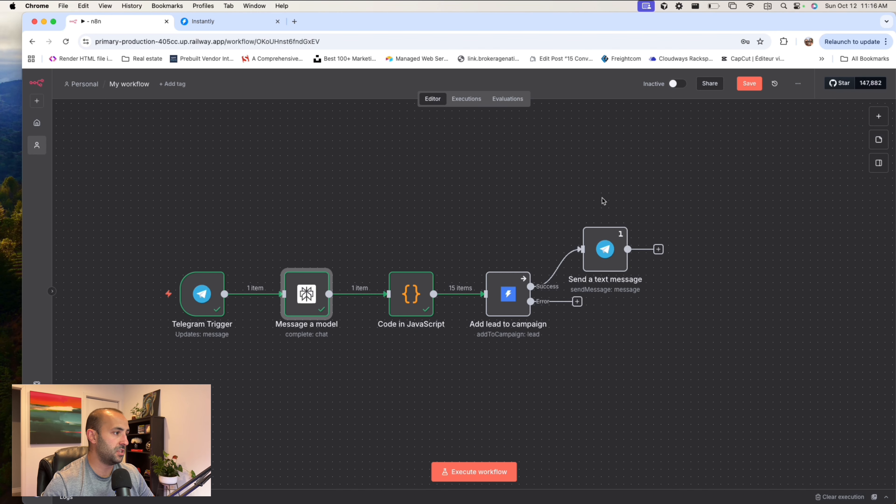
- Line up the Send a text message node with the other nodes and tidy up the workflow layout
drag(606, 254, 658, 299)
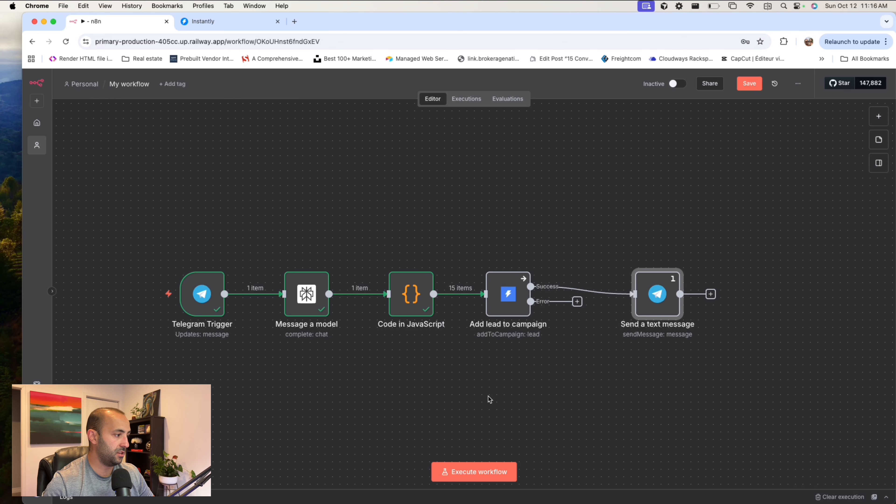
click(141, 472)
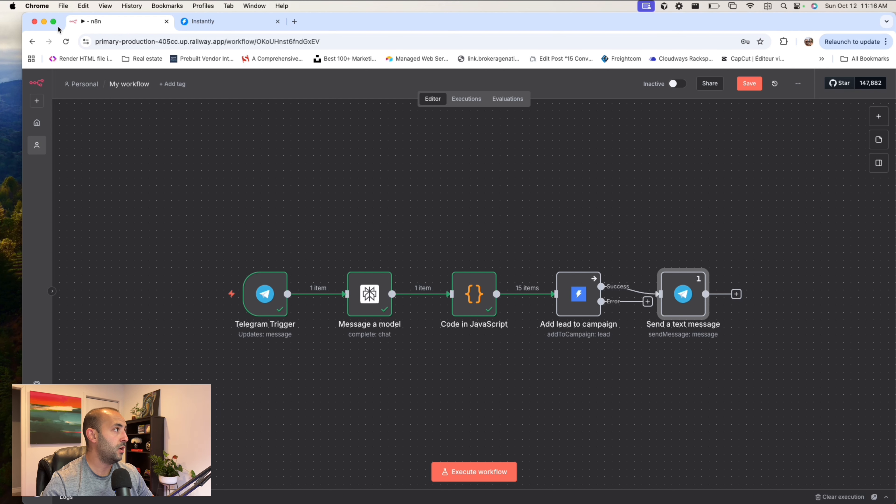
click(229, 22)
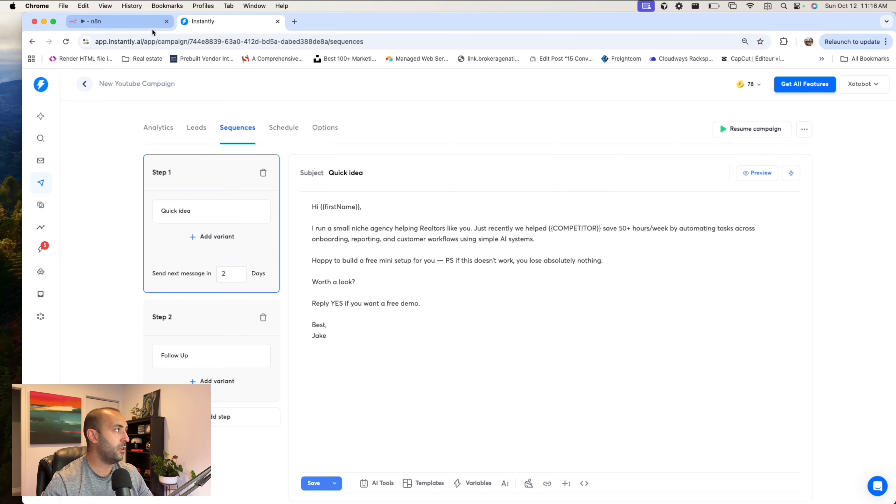
click(100, 22)
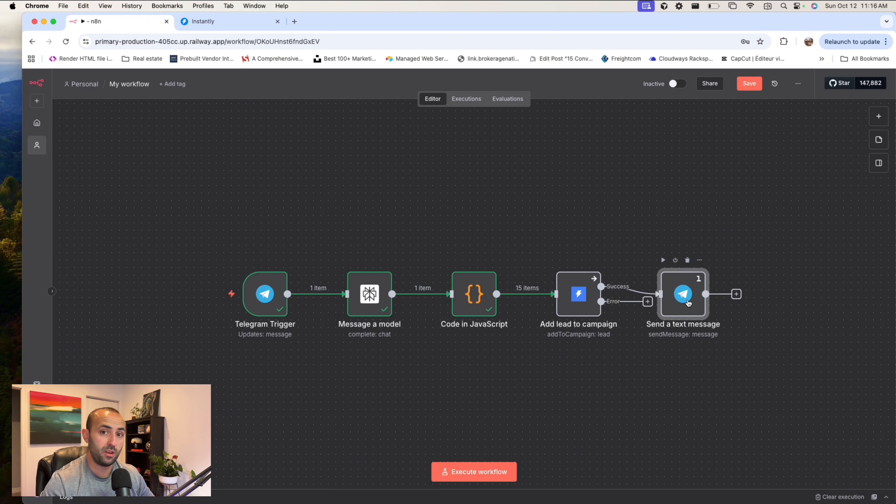
scroll(514, 215, down, 1)
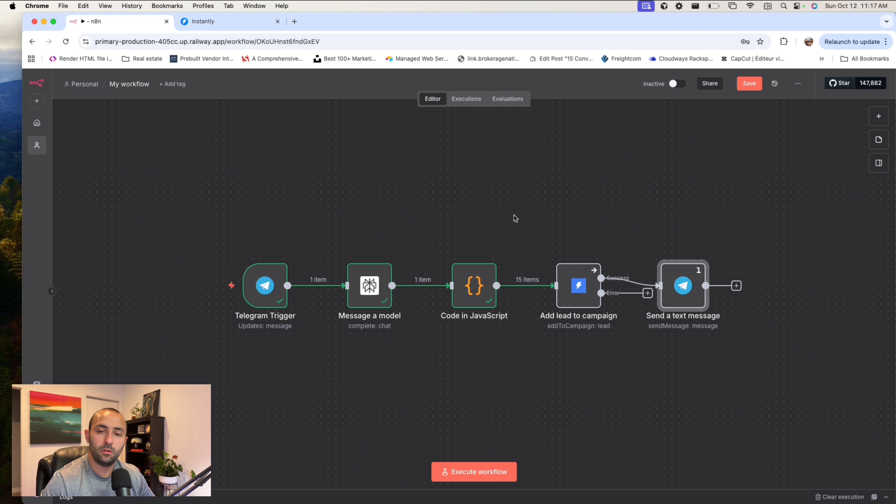